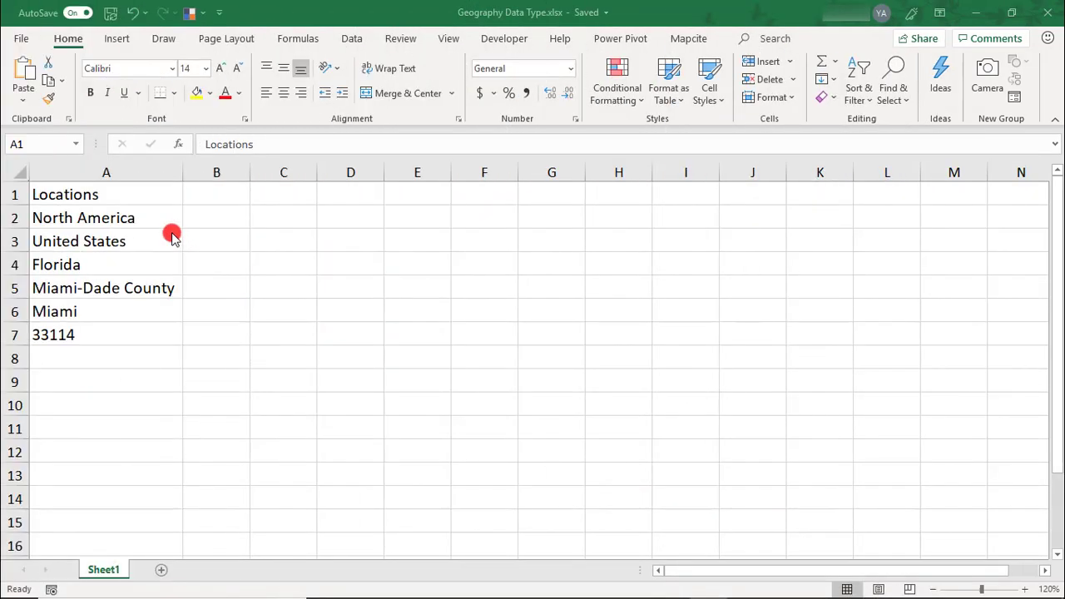
Step: Format the Locations list A1:A7 as a Medium orange table with headers and no filter button
left_click(140, 196)
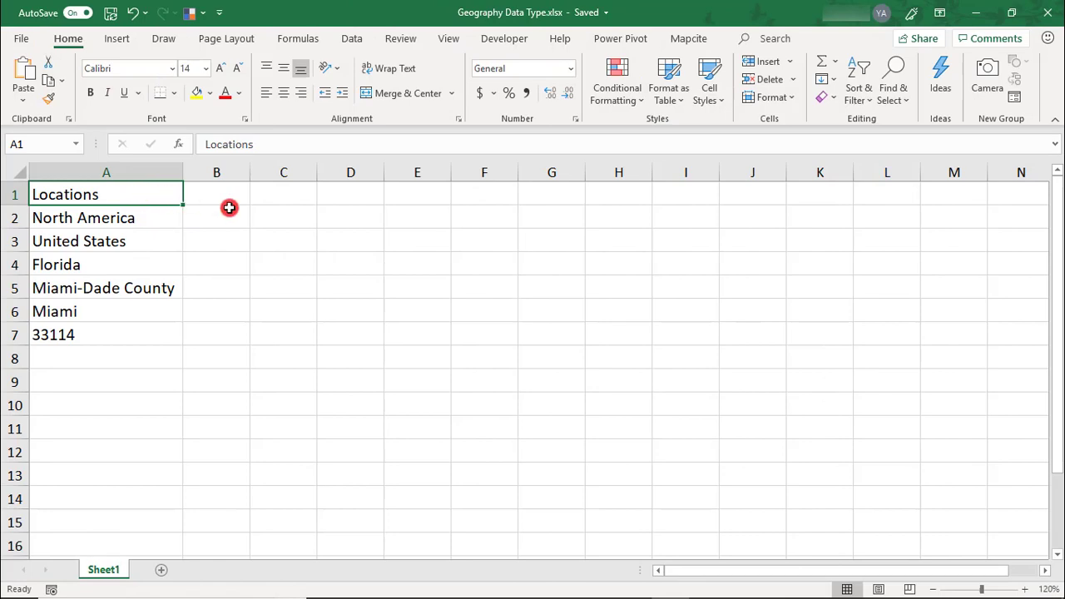
left_click(671, 95)
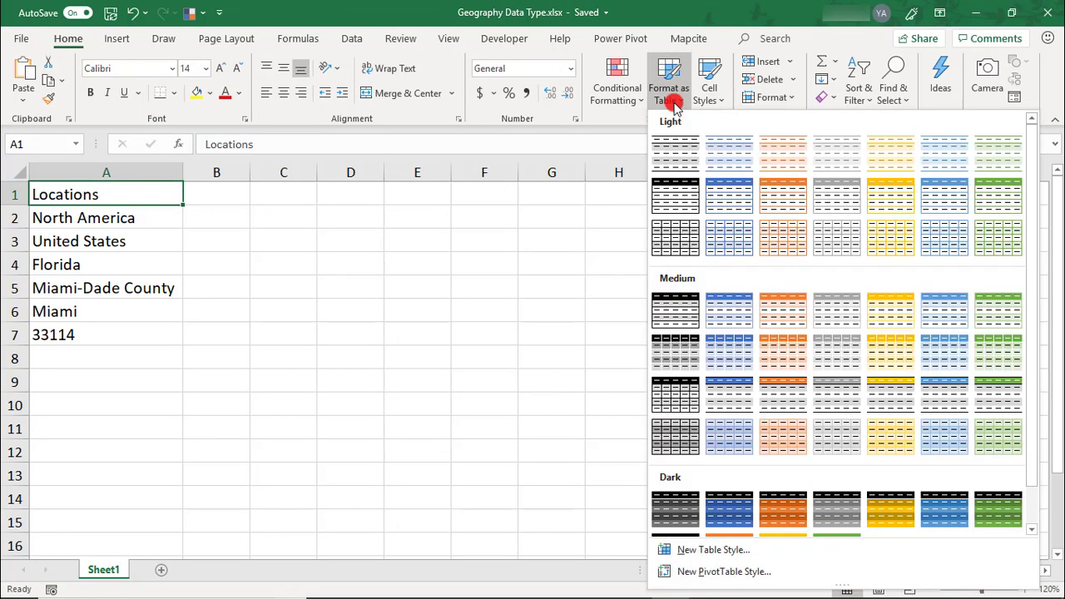
left_click(773, 358)
left_click(239, 236)
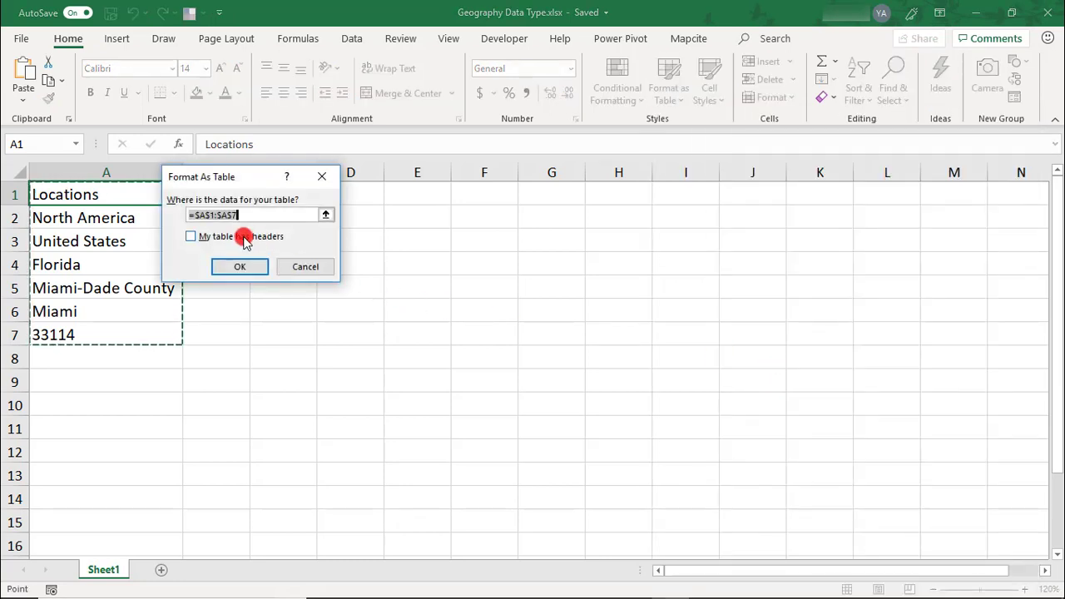
left_click(241, 266)
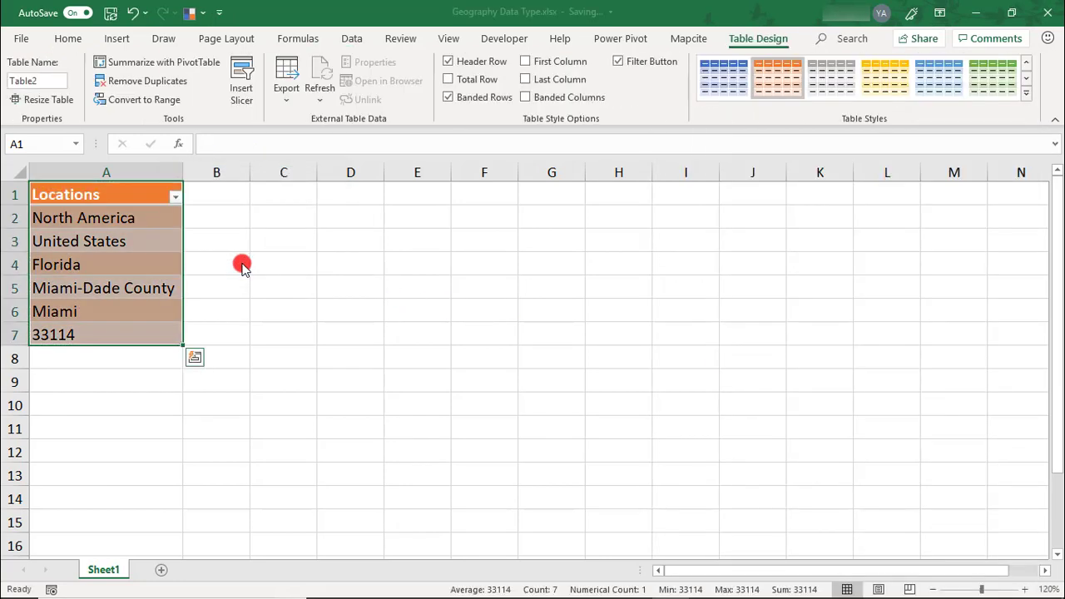
left_click(632, 64)
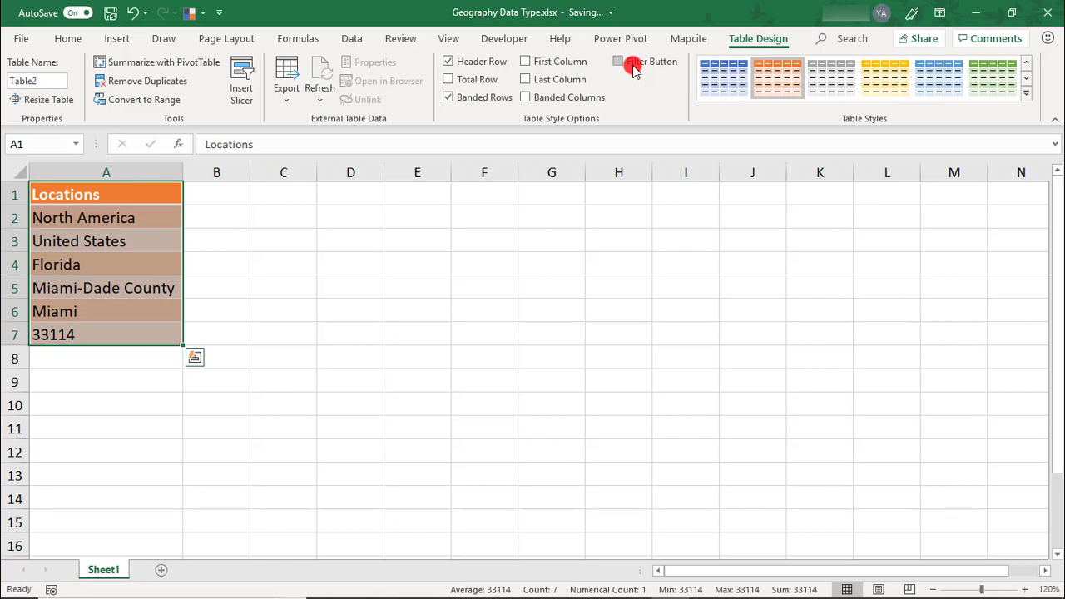
Step: Convert the Locations entries to the Geography data type from the Data tab
left_click(346, 38)
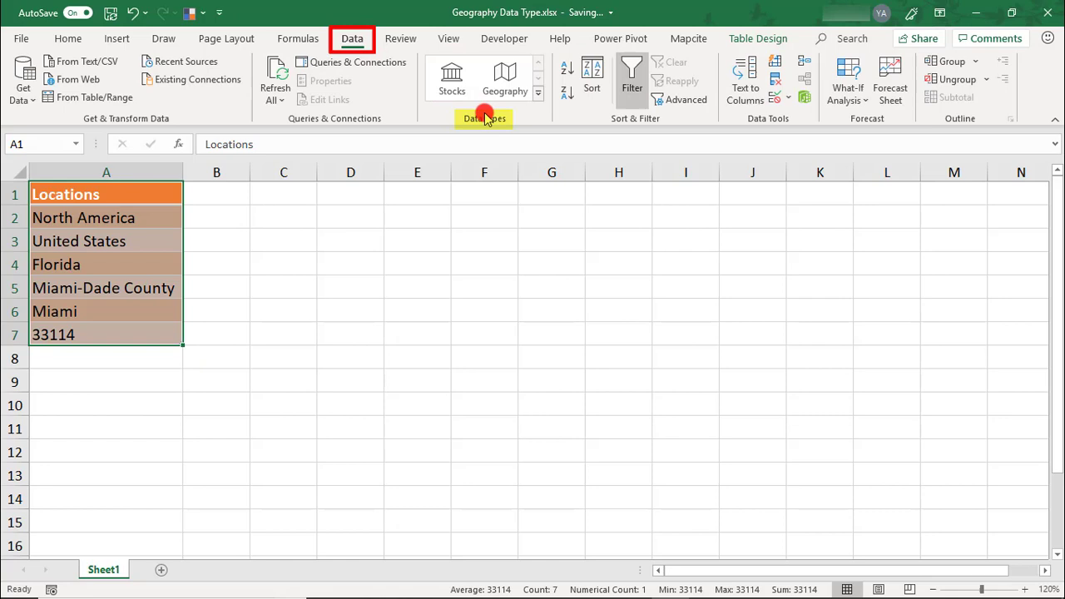
left_click(510, 86)
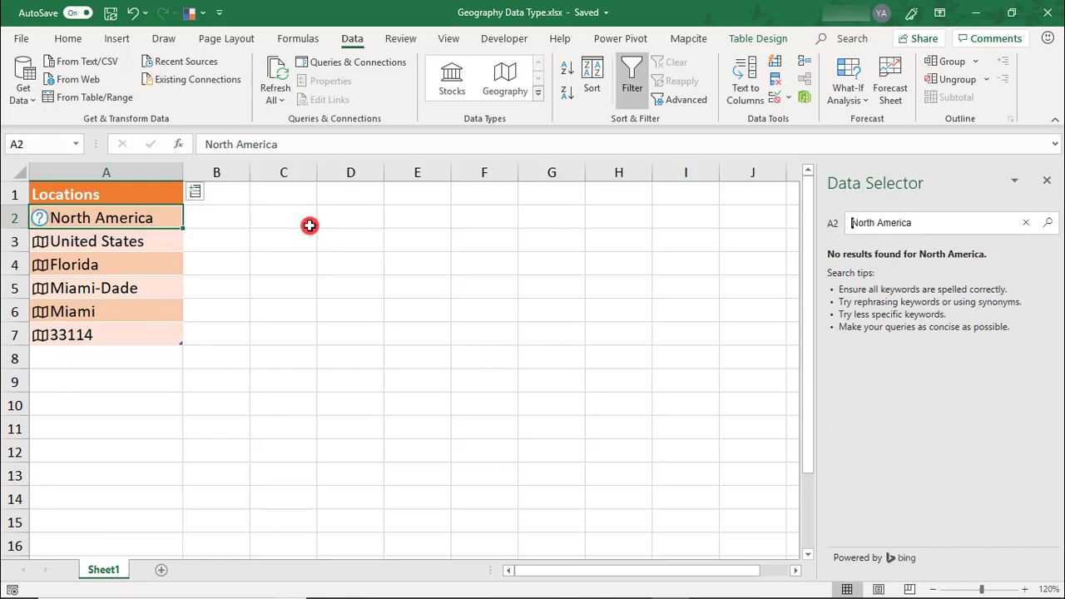
Step: Replace the unrecognised North America in A2 with the Geography match Canada
left_click_drag(849, 223, 915, 223)
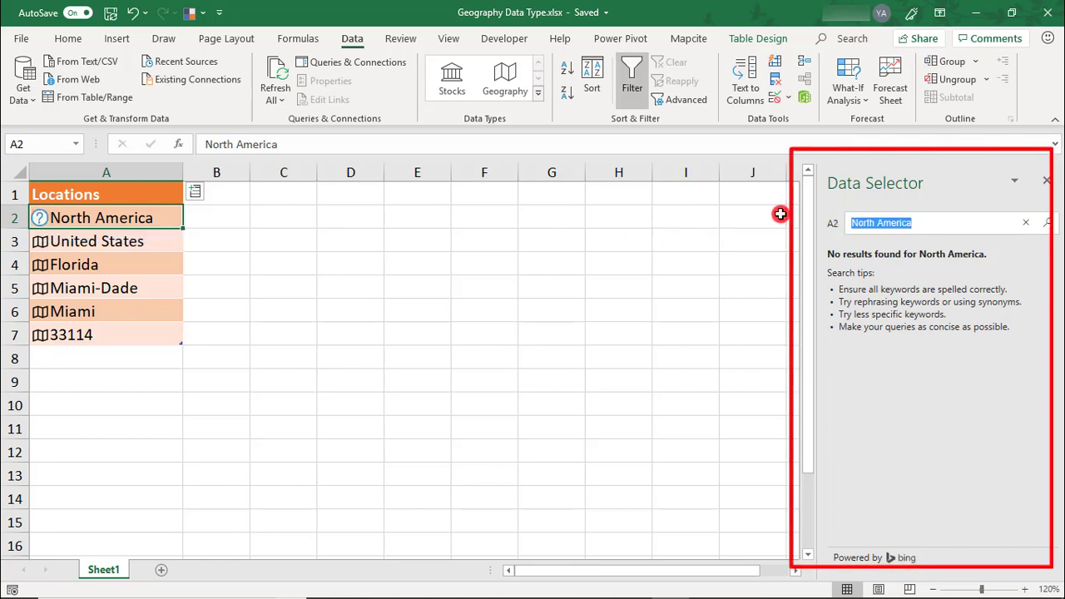
type("Canada")
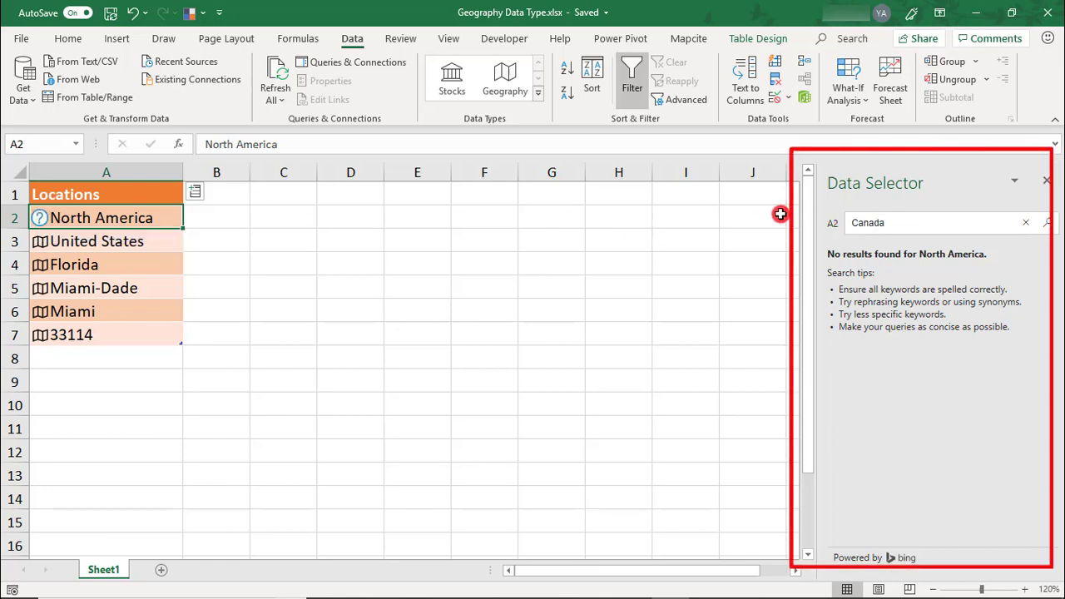
key("Return")
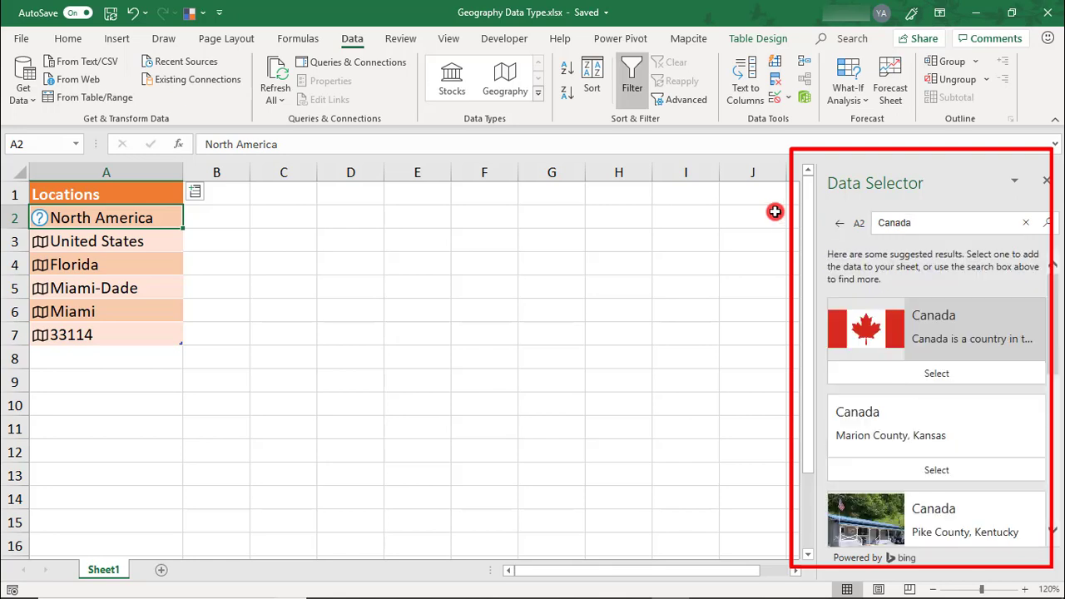
left_click(937, 373)
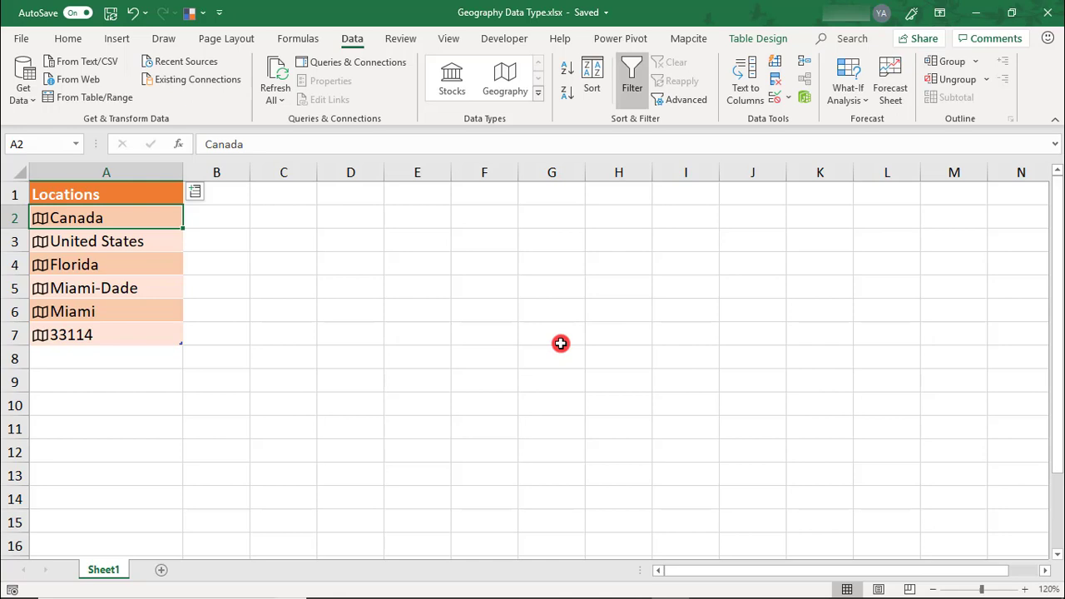
left_click(39, 243)
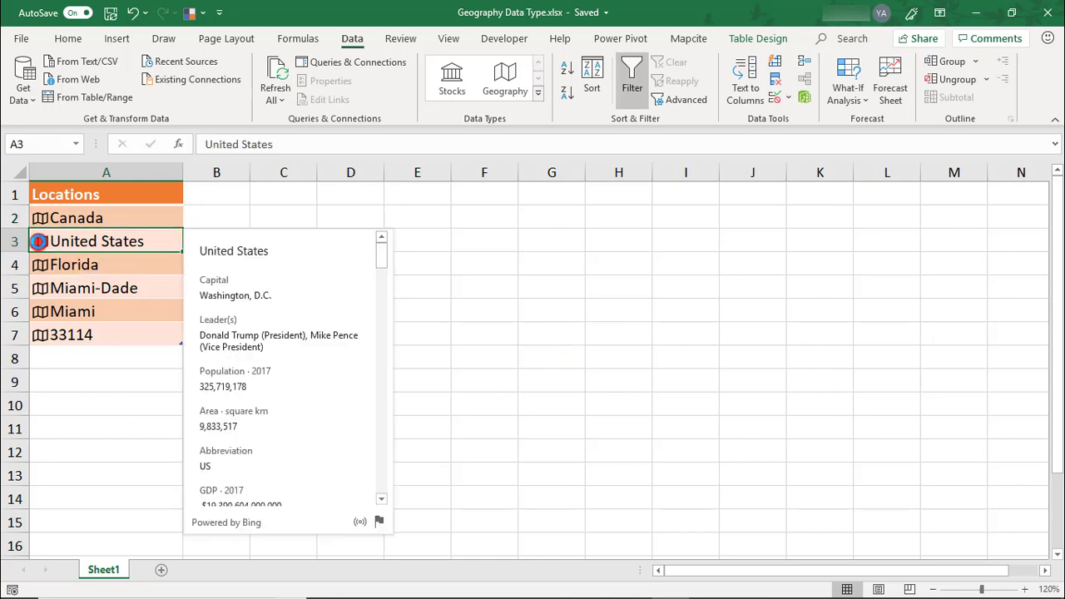
mouse_move(396, 254)
left_mouse_down()
mouse_move(423, 485)
mouse_move(416, 243)
left_mouse_up()
left_click(158, 380)
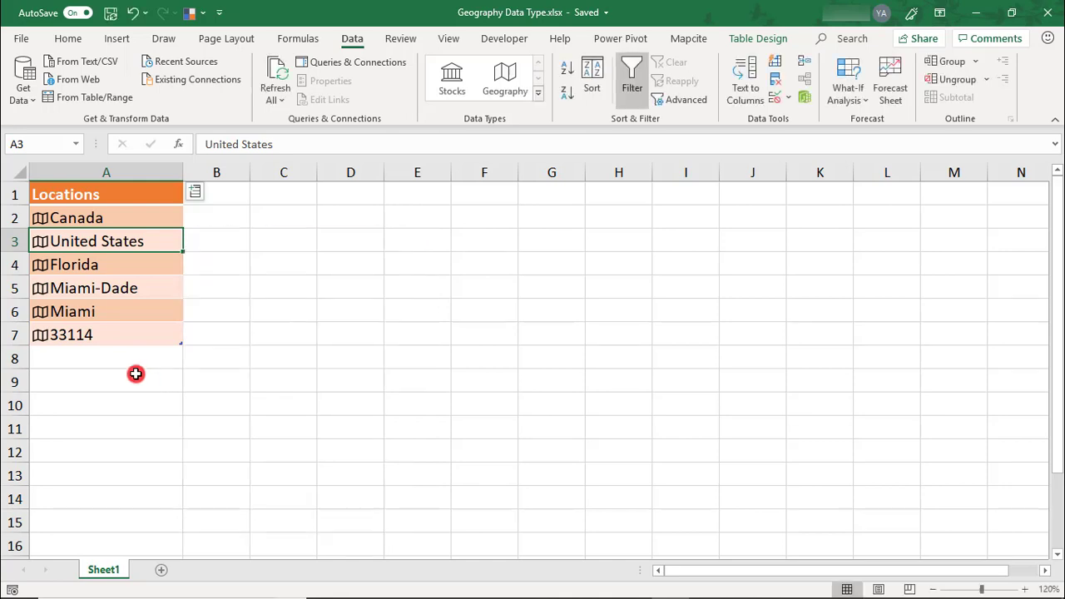
left_click(37, 315)
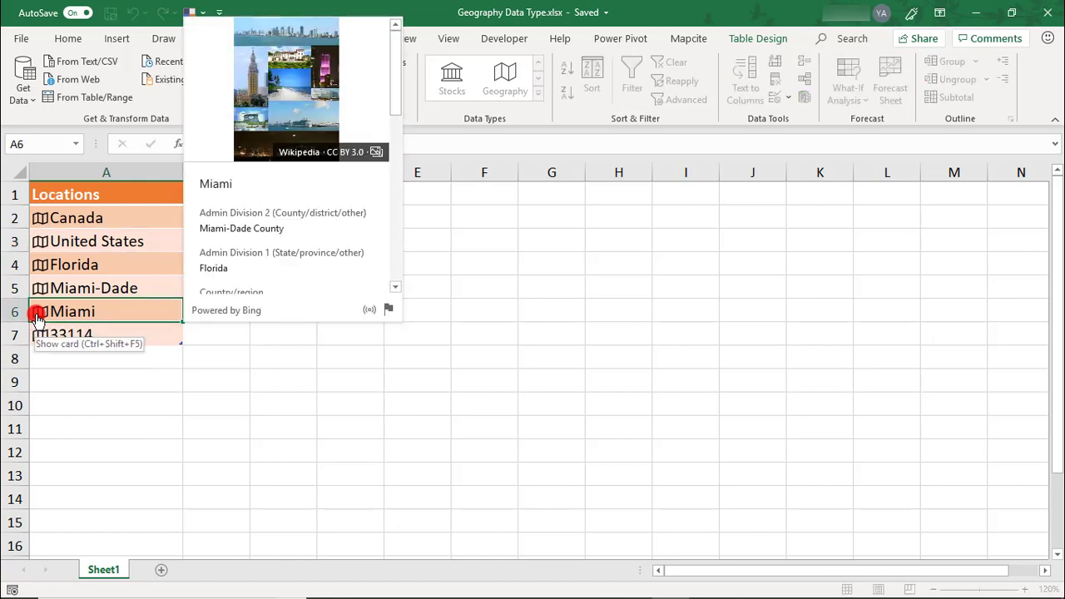
left_click_drag(396, 125, 403, 193)
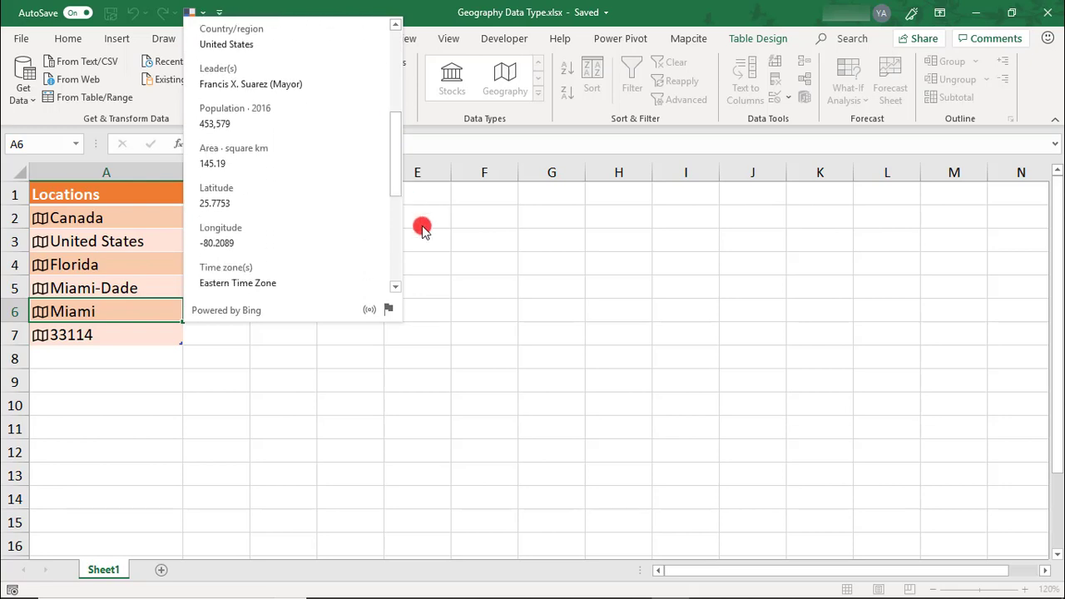
key("Escape")
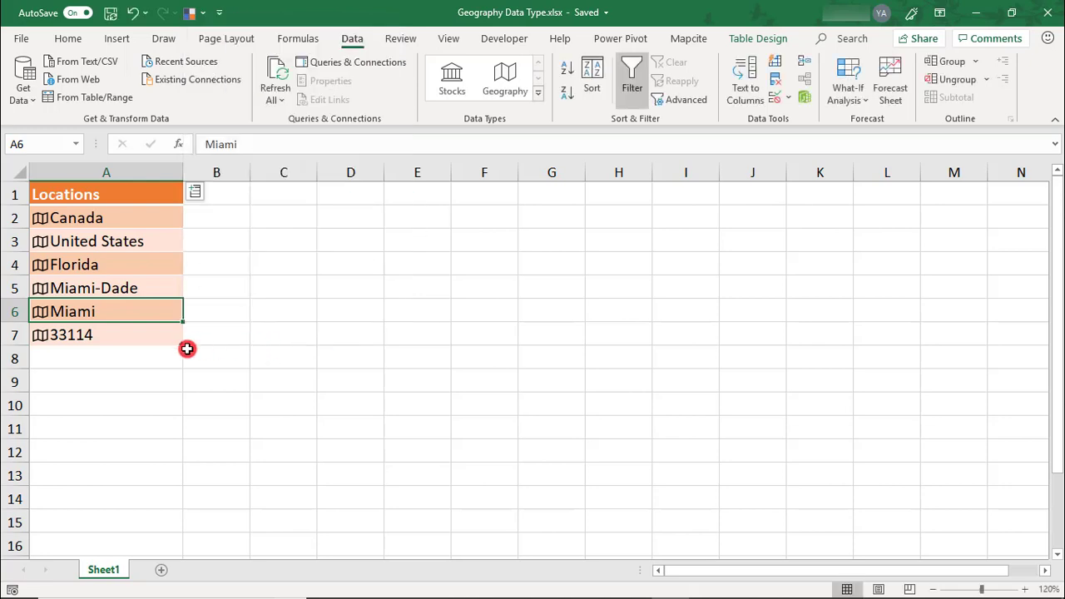
Step: Add a new table row 8 with Springfield and check which state it matched
left_click(158, 334)
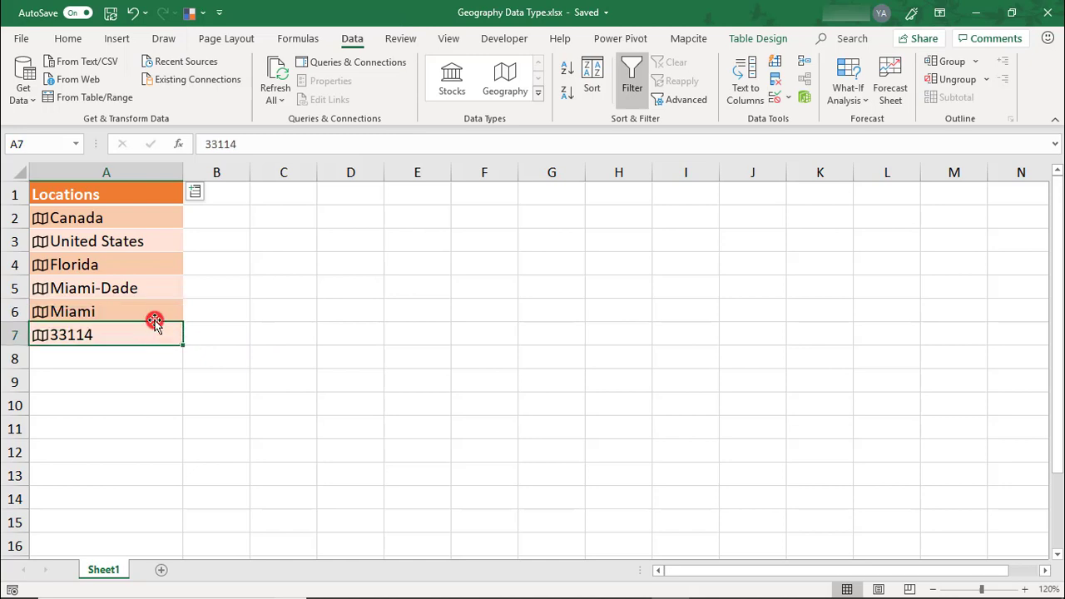
key("Tab")
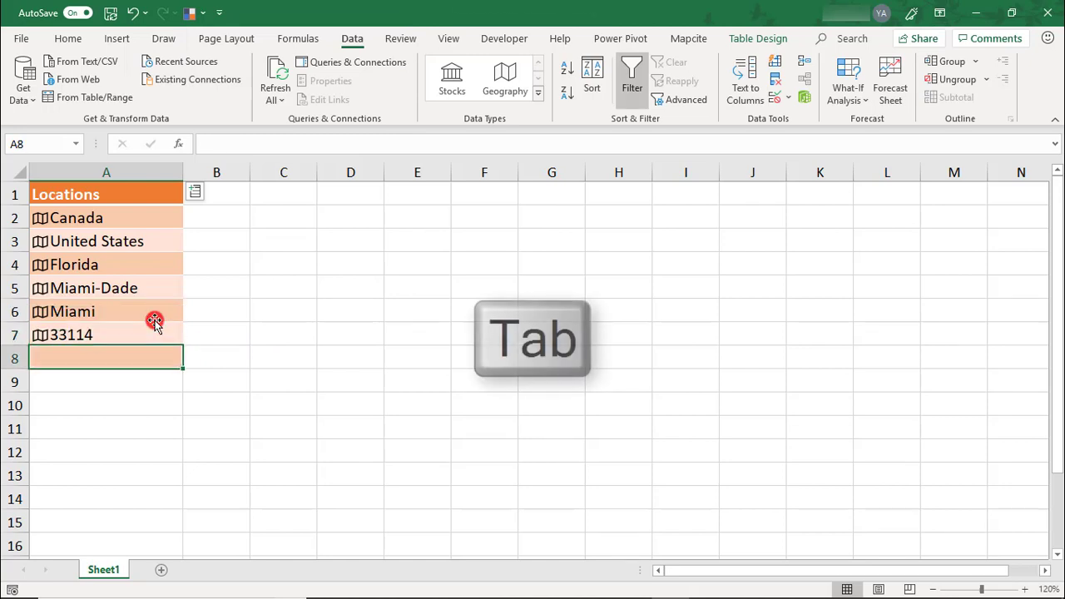
type("Sp")
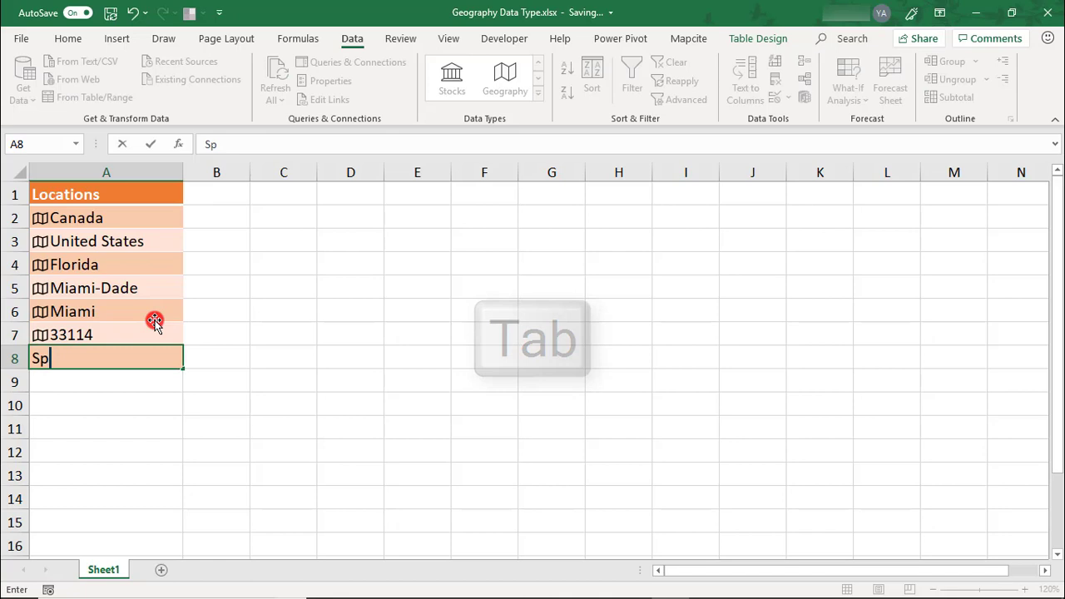
type("ringfield")
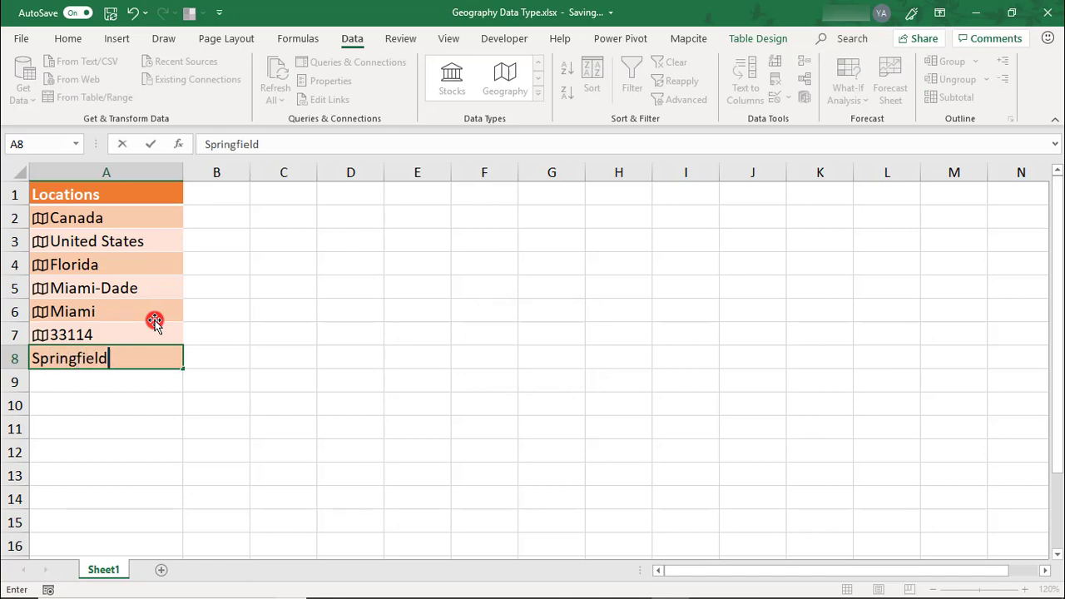
key("Return")
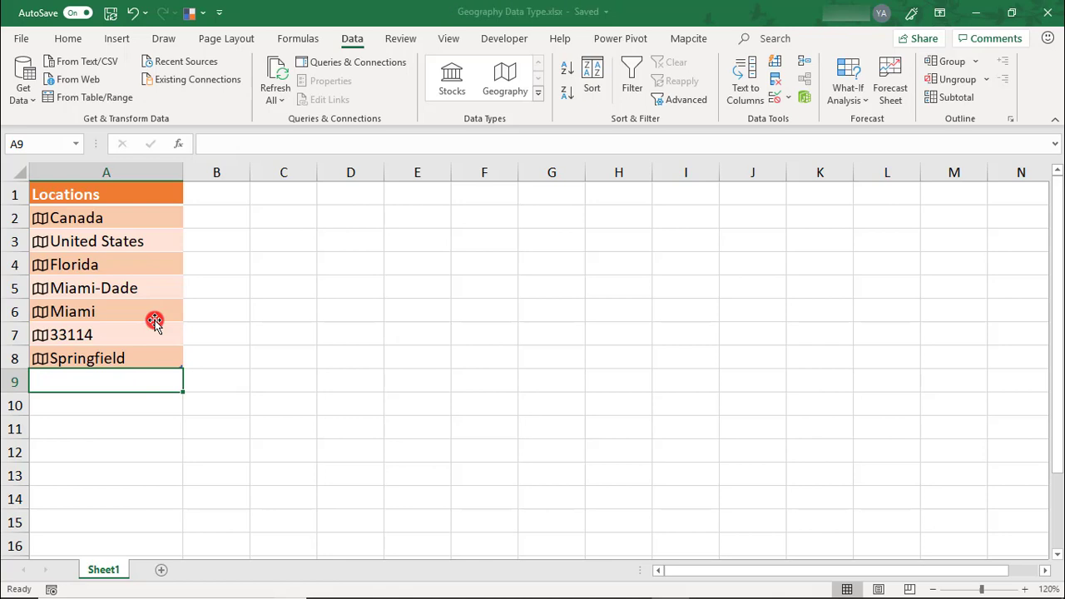
left_click(43, 363)
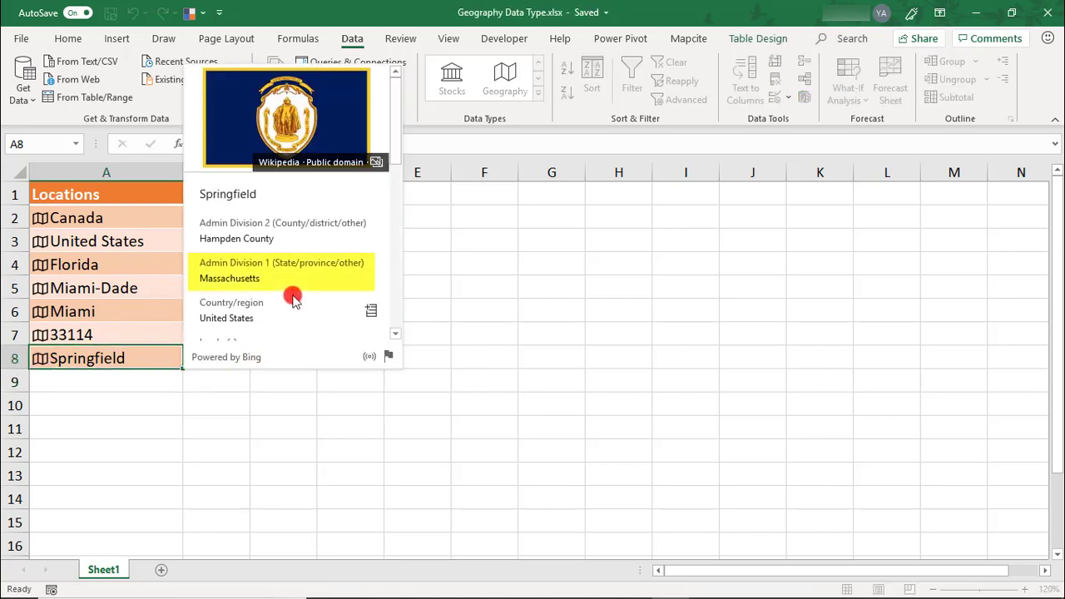
left_click(142, 359)
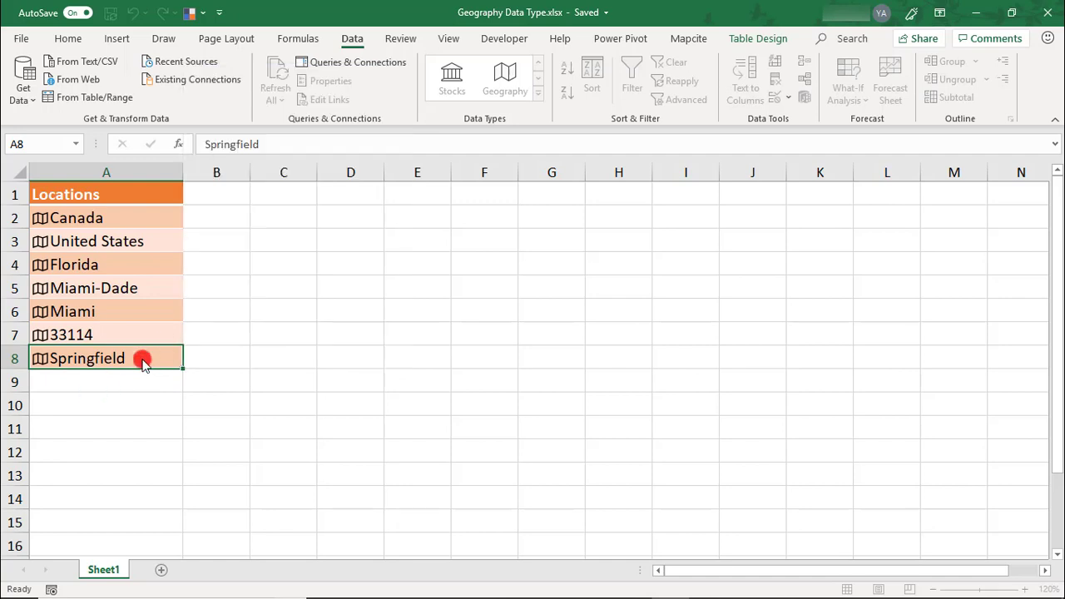
Step: Re-enter A8 as 'Springfield, FL' so it matches Springfield, Florida
double_click(124, 358)
type(", FL")
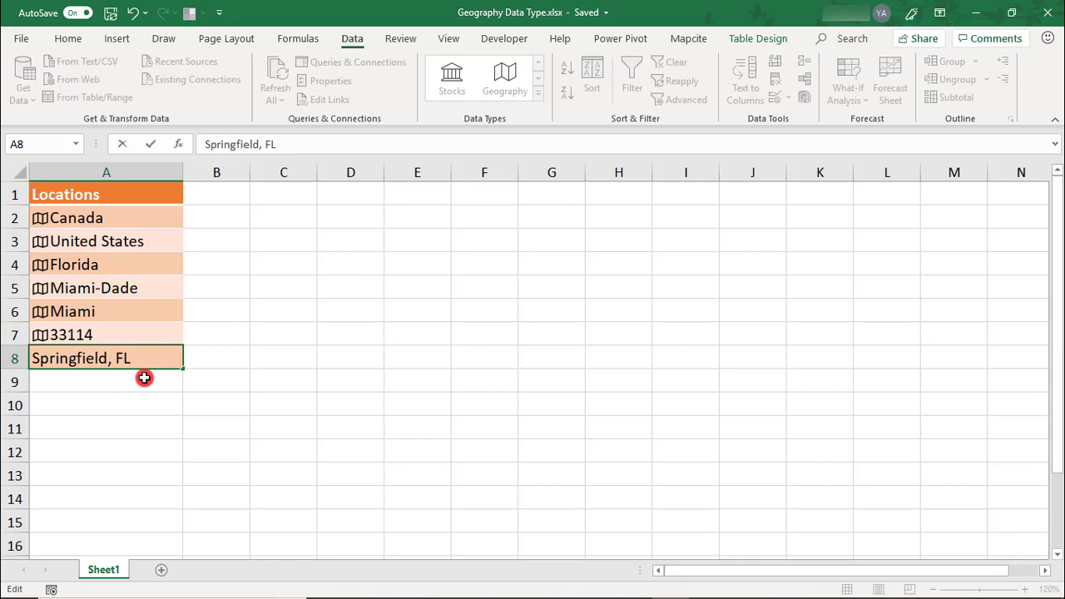
key("Return")
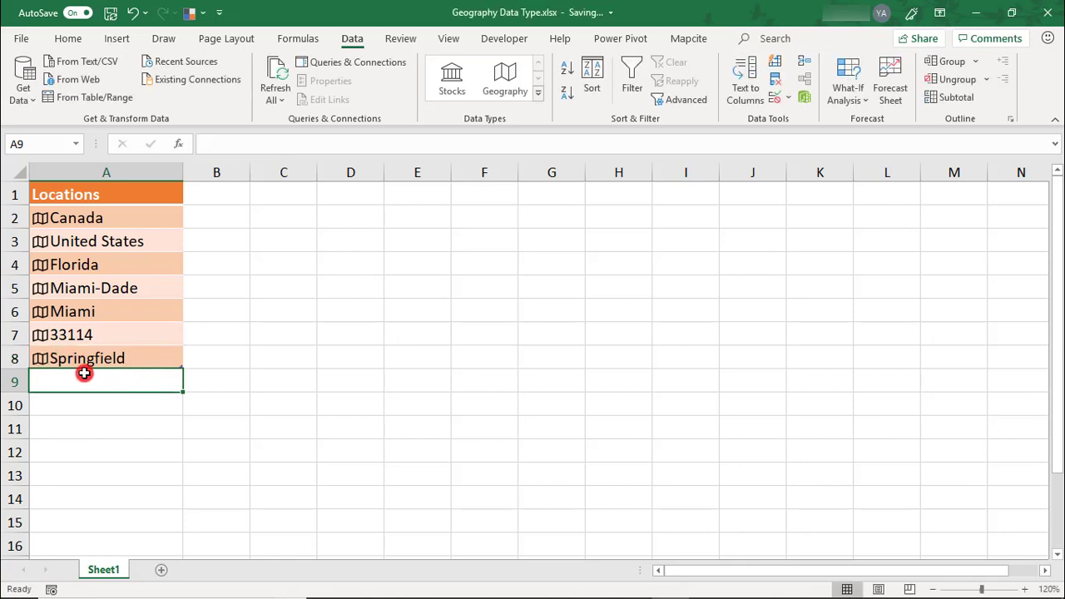
left_click(39, 358)
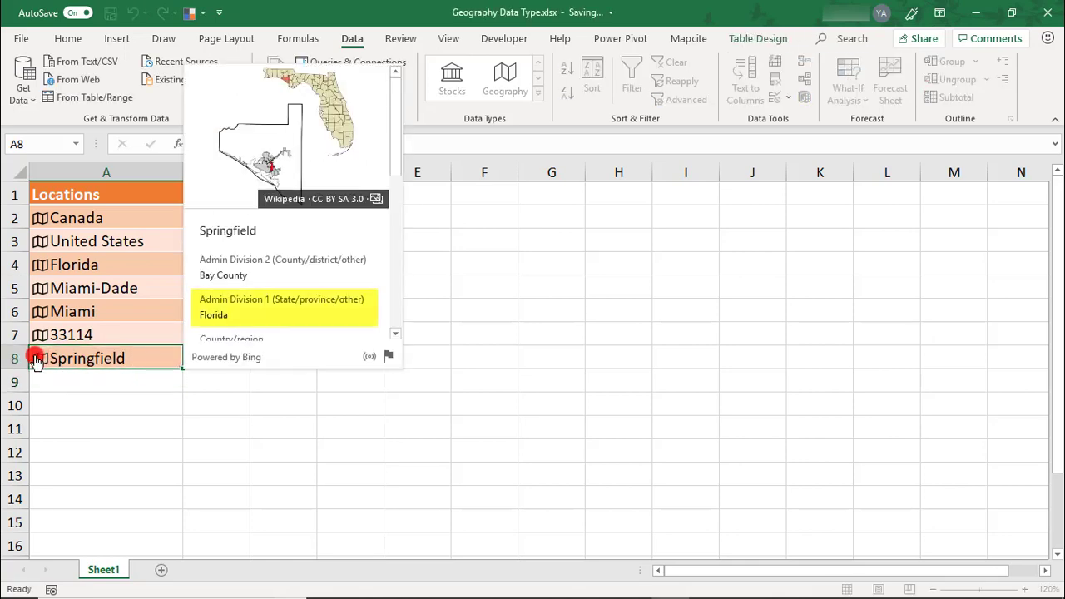
left_click(66, 383)
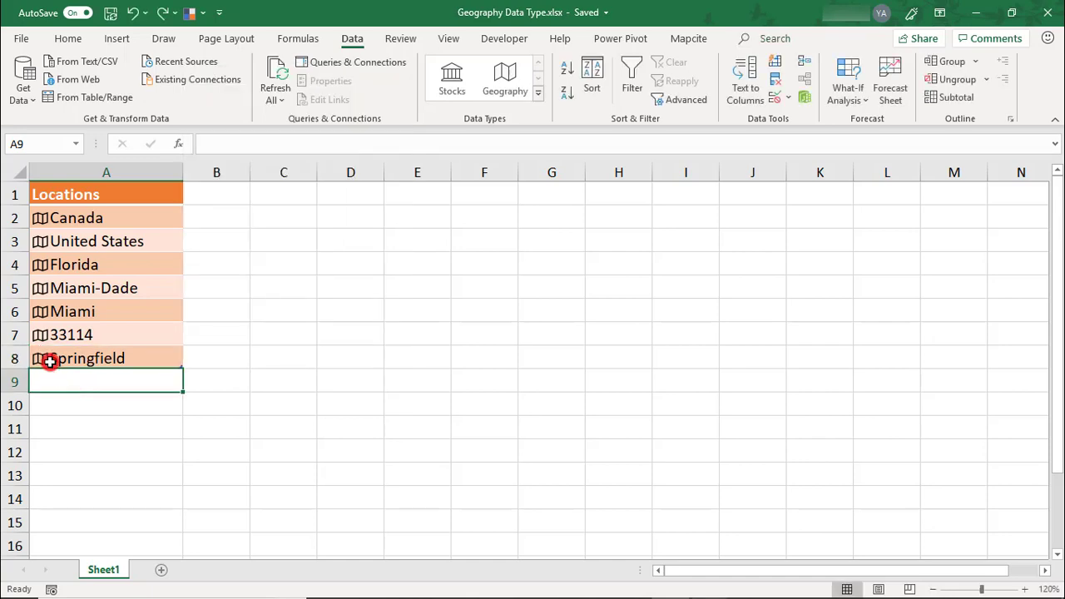
Step: Extract Population from Miami's data card into column B and autofit the column
left_click(40, 312)
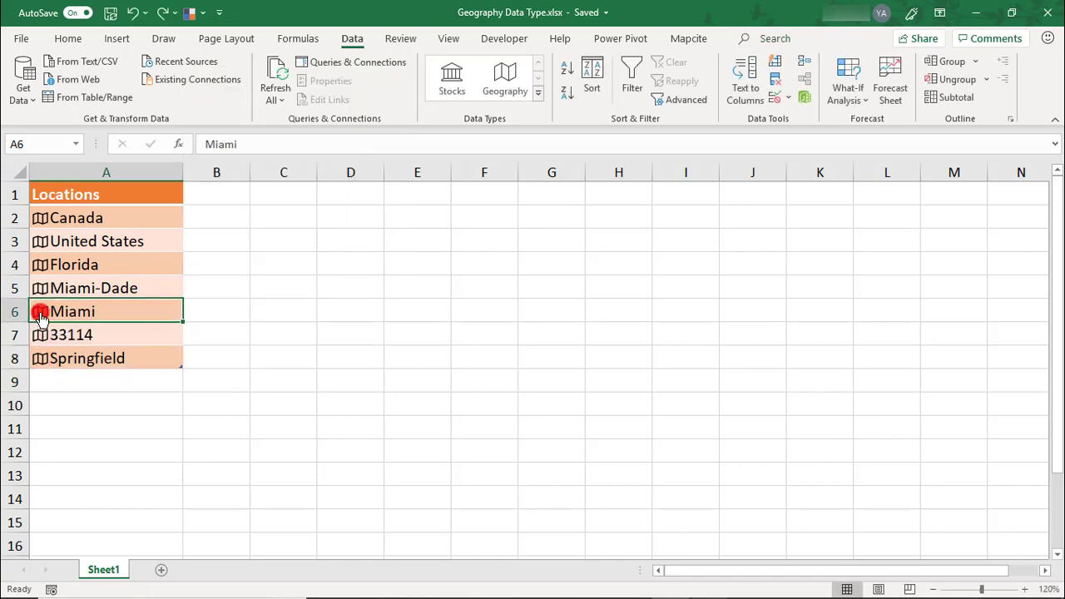
scroll(265, 265, "down", 1)
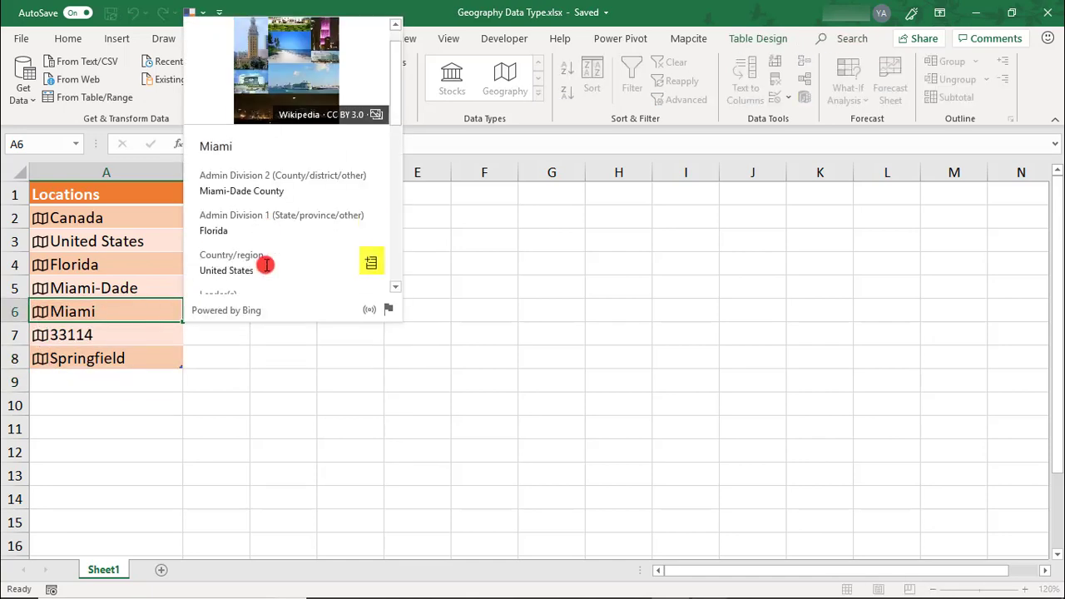
scroll(264, 265, "down", 2)
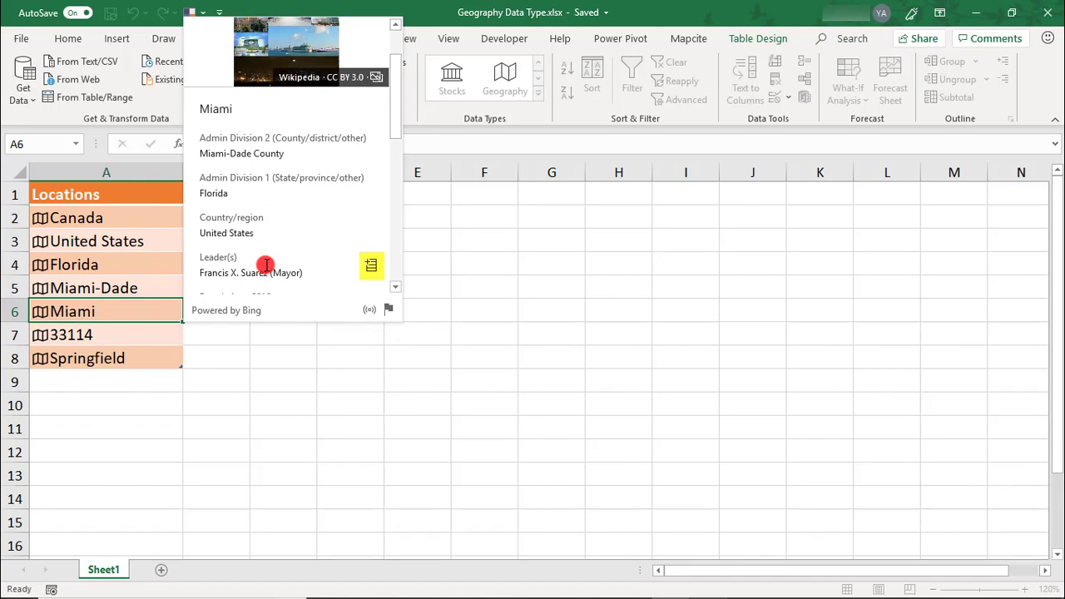
left_click(374, 277)
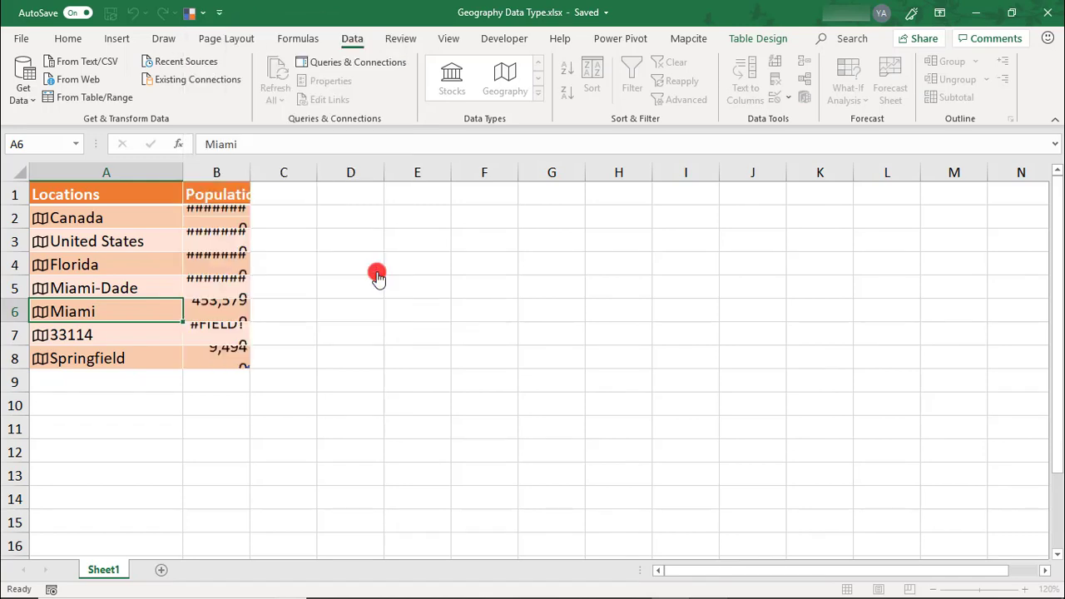
double_click(251, 172)
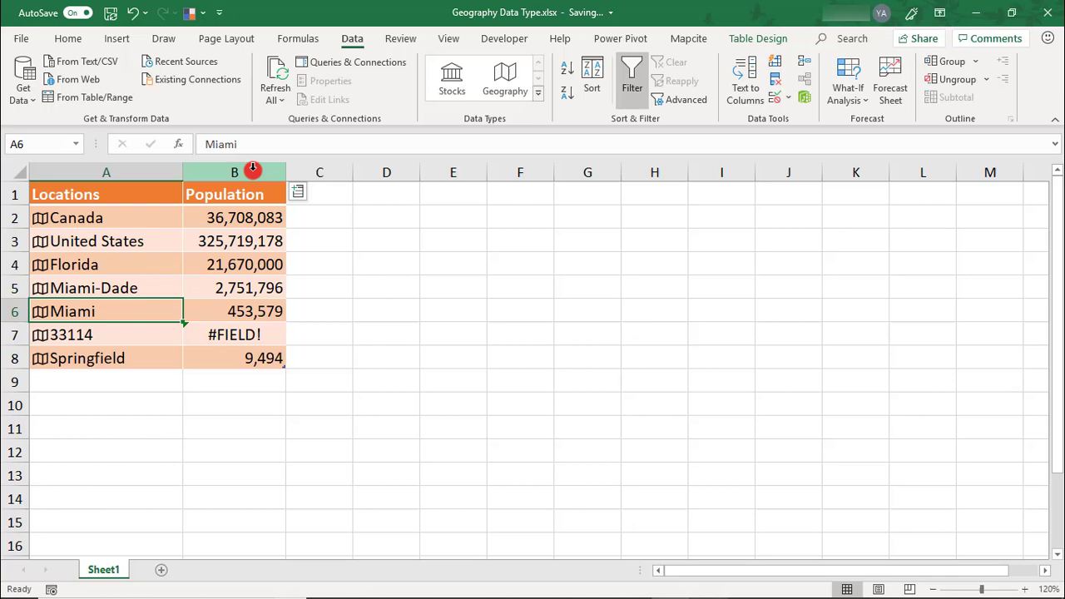
Step: Add Median gross rent and Largest city columns to the table from the Geography fields
left_click(190, 333)
left_click(104, 335)
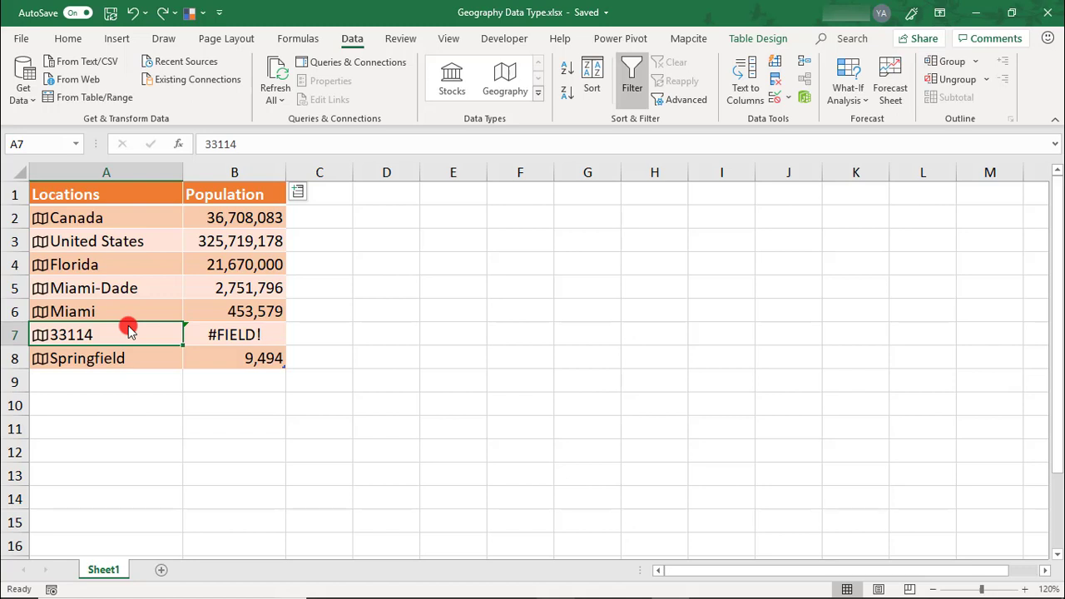
left_click(299, 195)
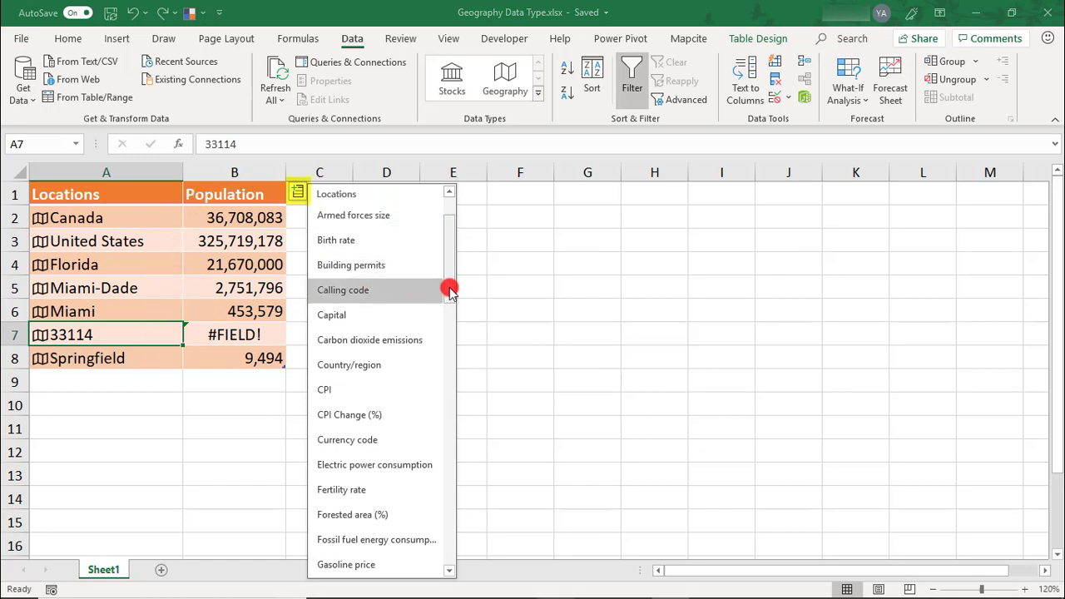
left_click_drag(450, 291, 445, 400)
left_click(420, 396)
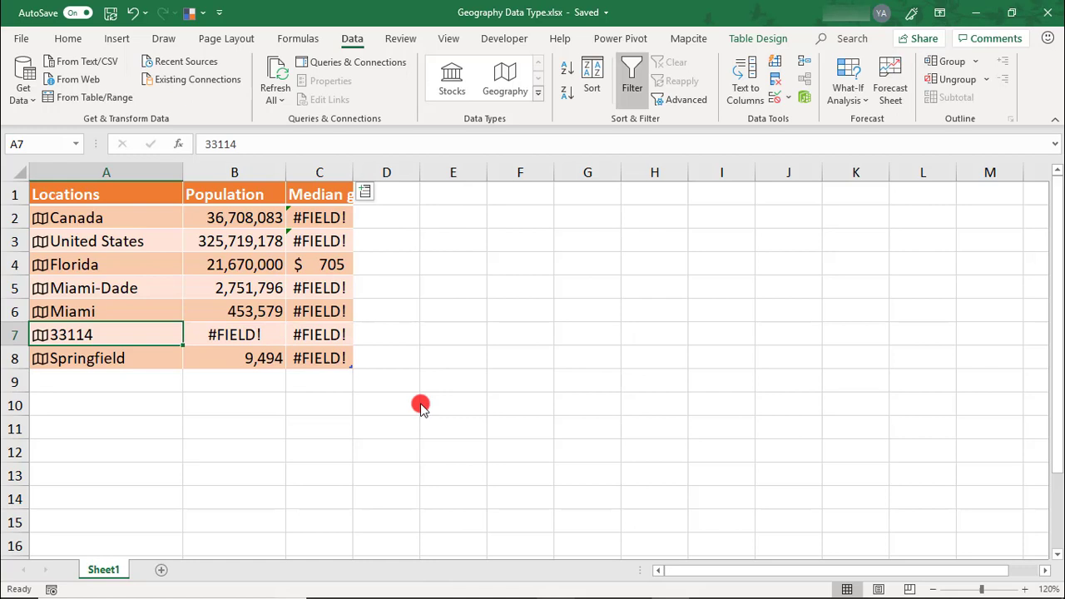
left_click(365, 192)
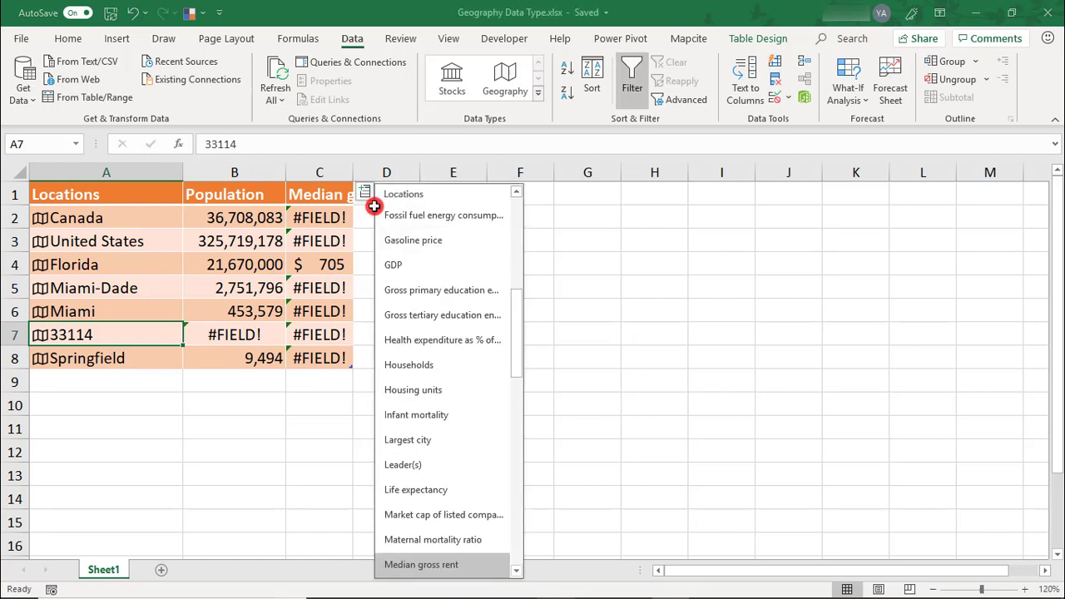
left_click(434, 439)
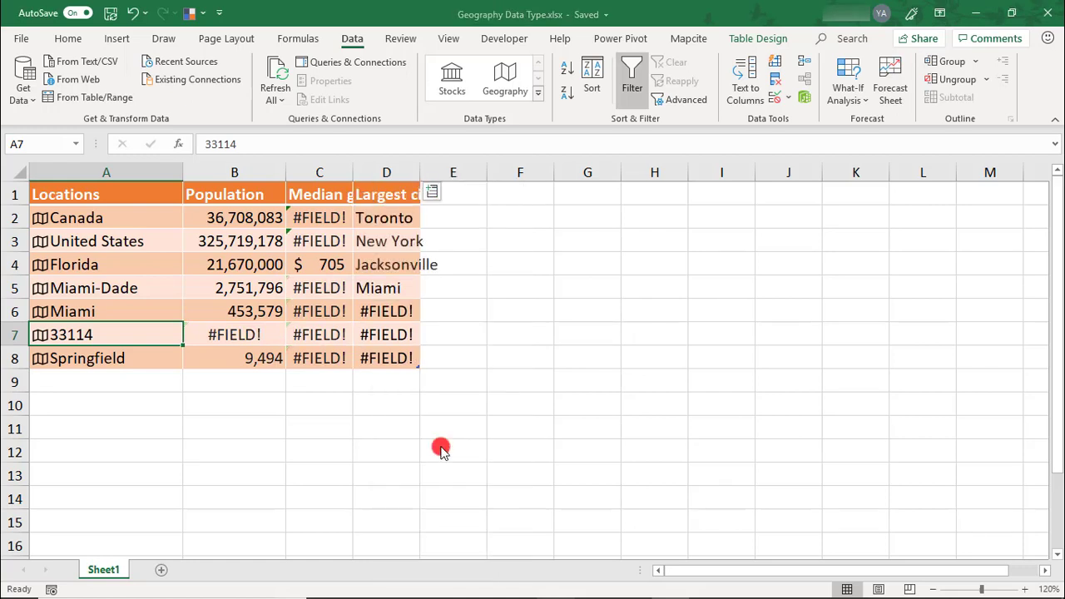
Step: Autofit column D for Largest city and refresh the Geography data from Miami-Dade
double_click(418, 162)
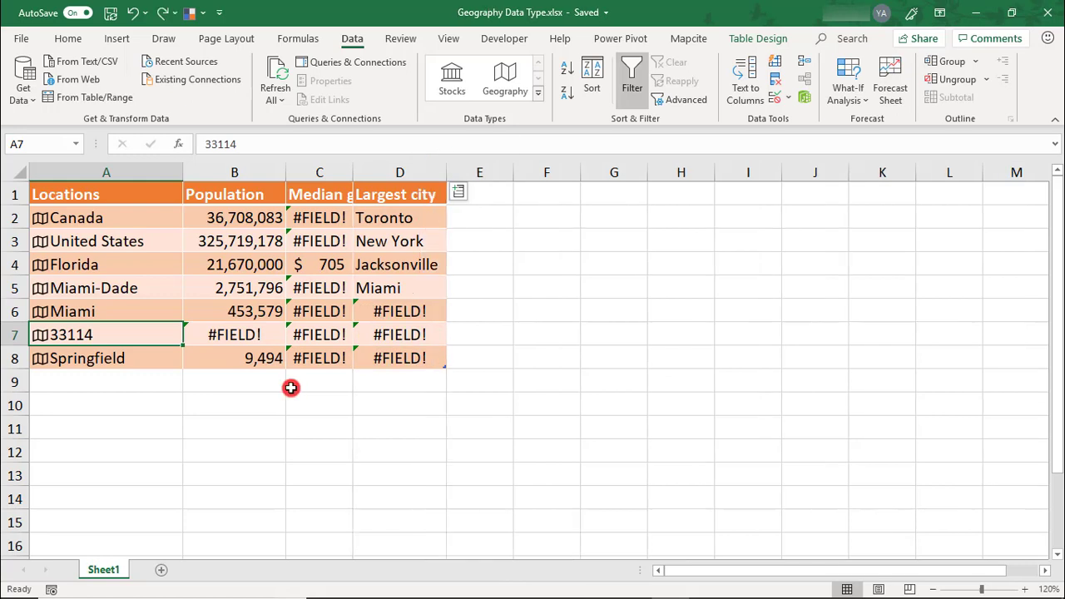
right_click(129, 287)
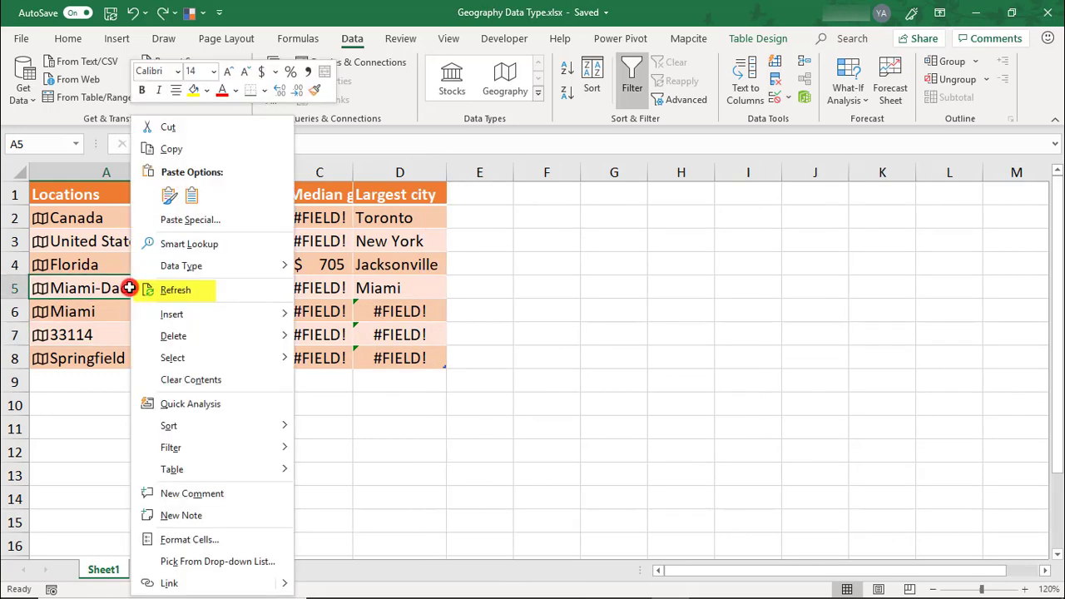
left_click(176, 290)
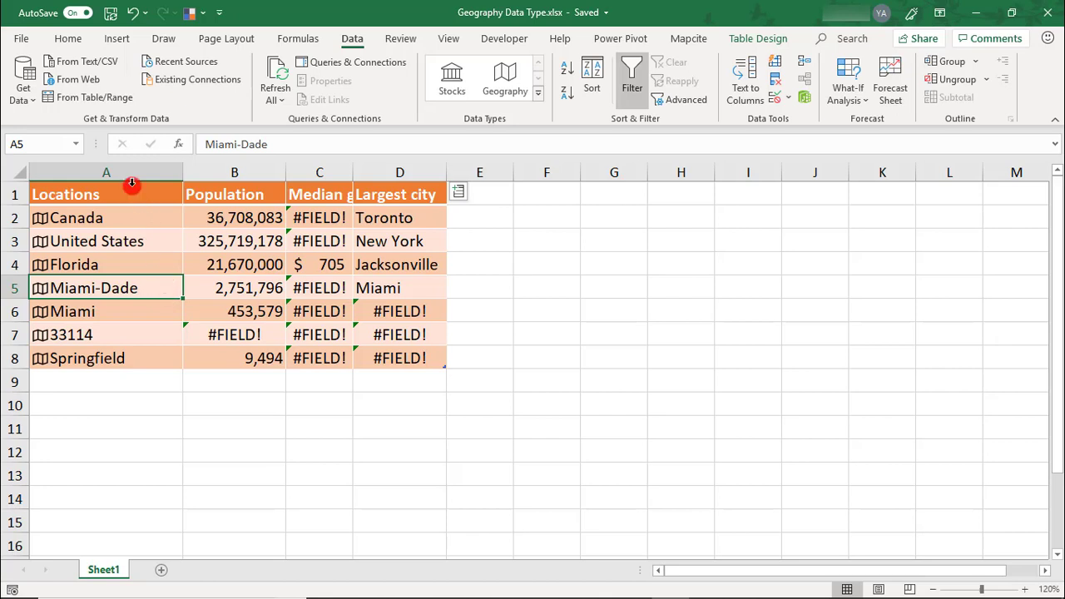
Step: Autofit column C and paste a copy of table A1:D8 at A10
double_click(353, 173)
left_click_drag(104, 202, 458, 357)
key("ctrl+c")
left_click(110, 402)
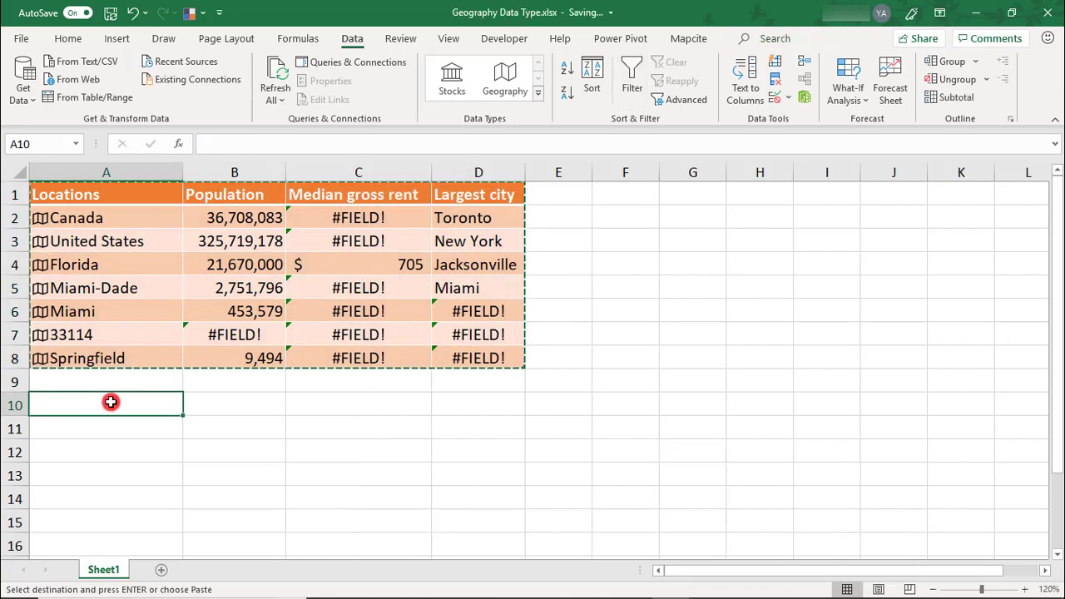
key("ctrl+v")
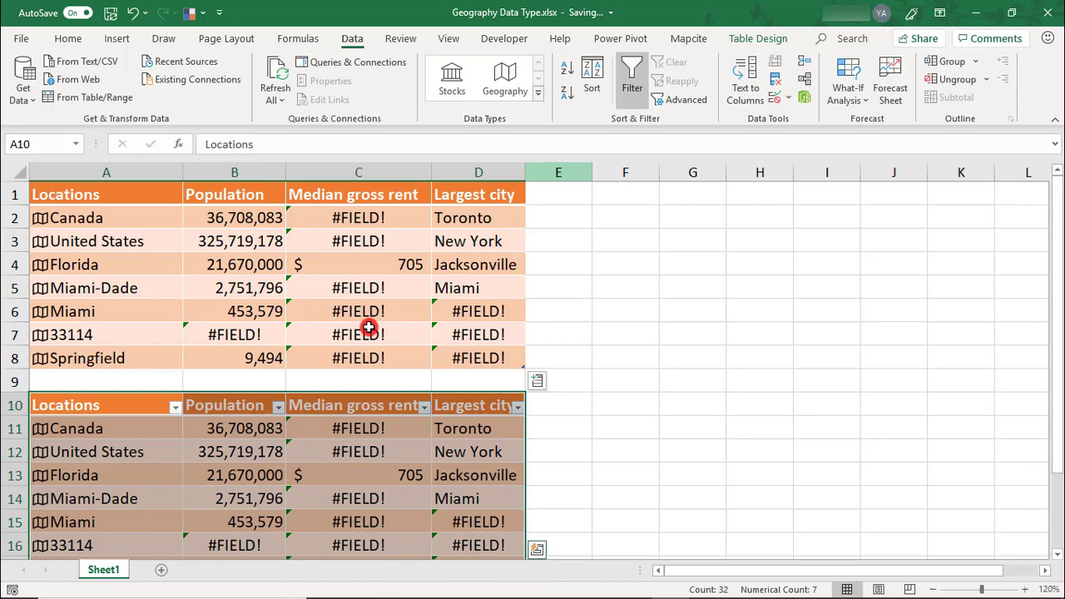
left_click(345, 404)
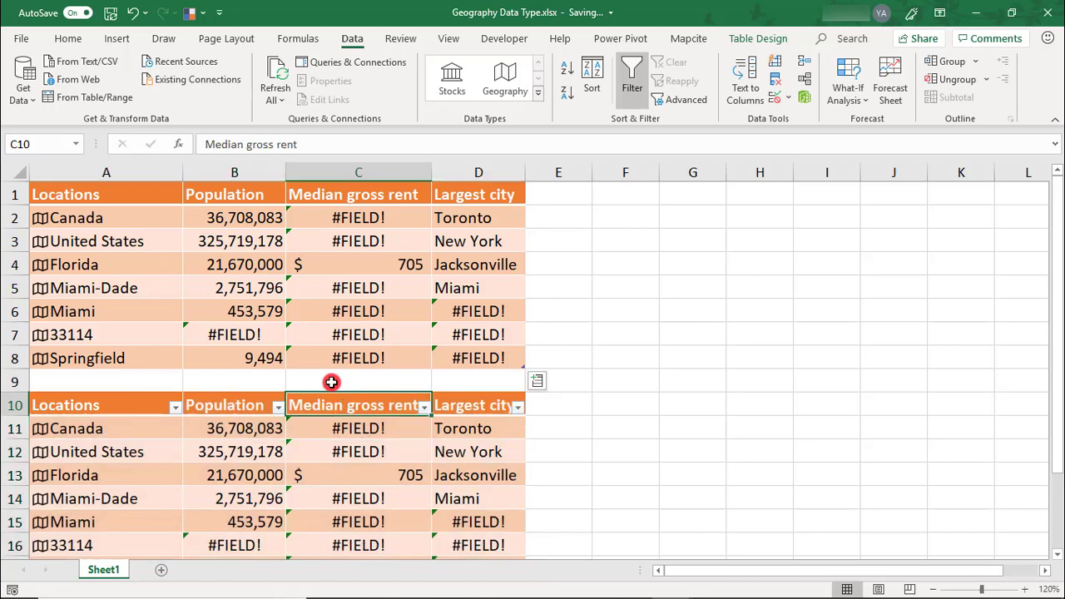
Step: Copy the copied table's B11:D17 fields and paste them back as values
scroll(337, 525, "down", 1)
left_click_drag(229, 366, 488, 497)
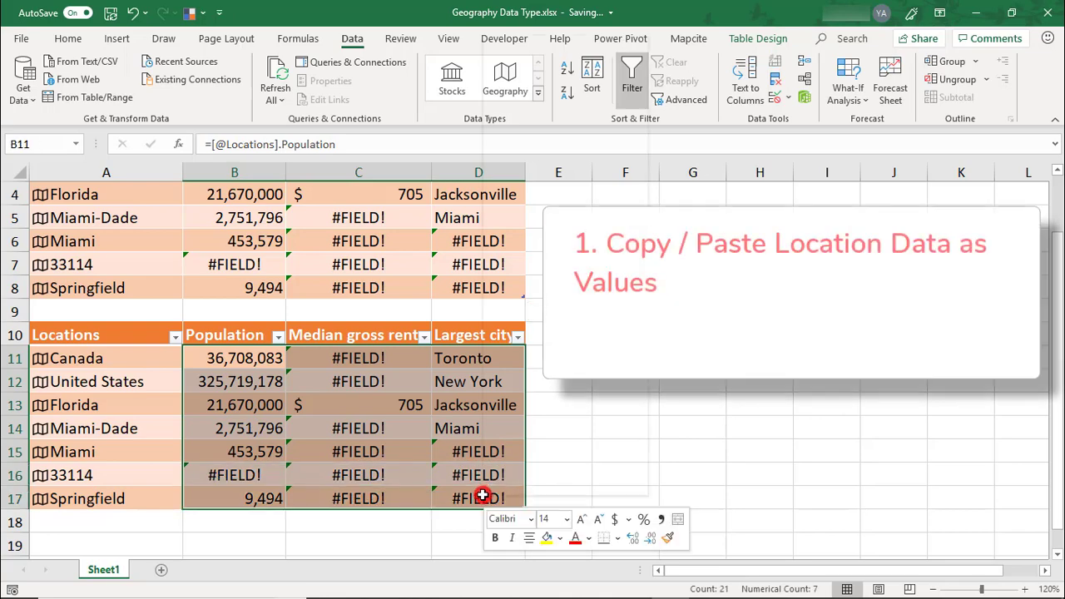
right_click(488, 497)
left_click(520, 70)
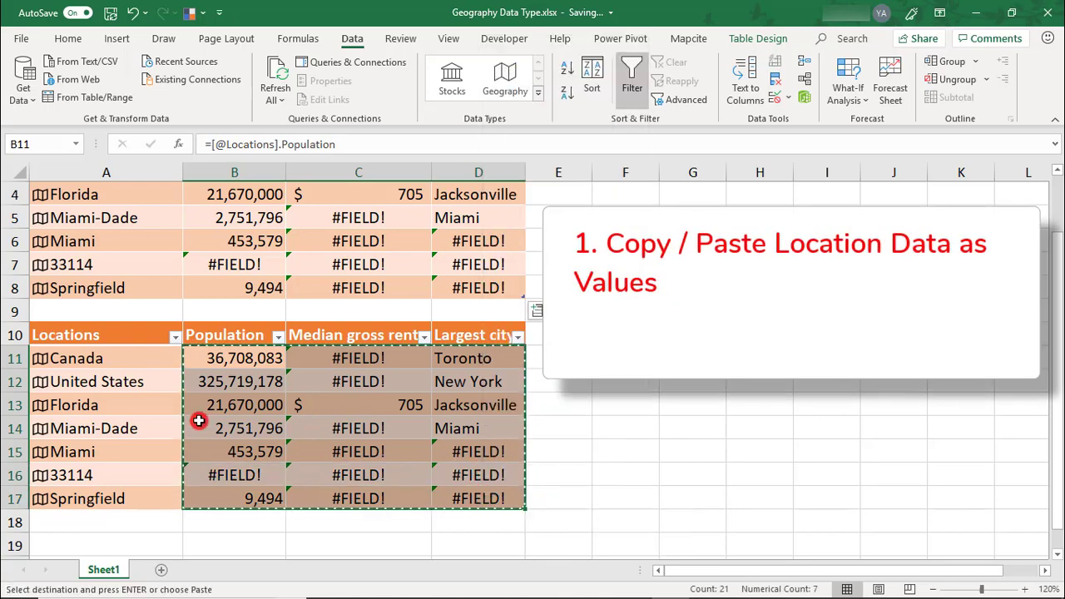
right_click(247, 358)
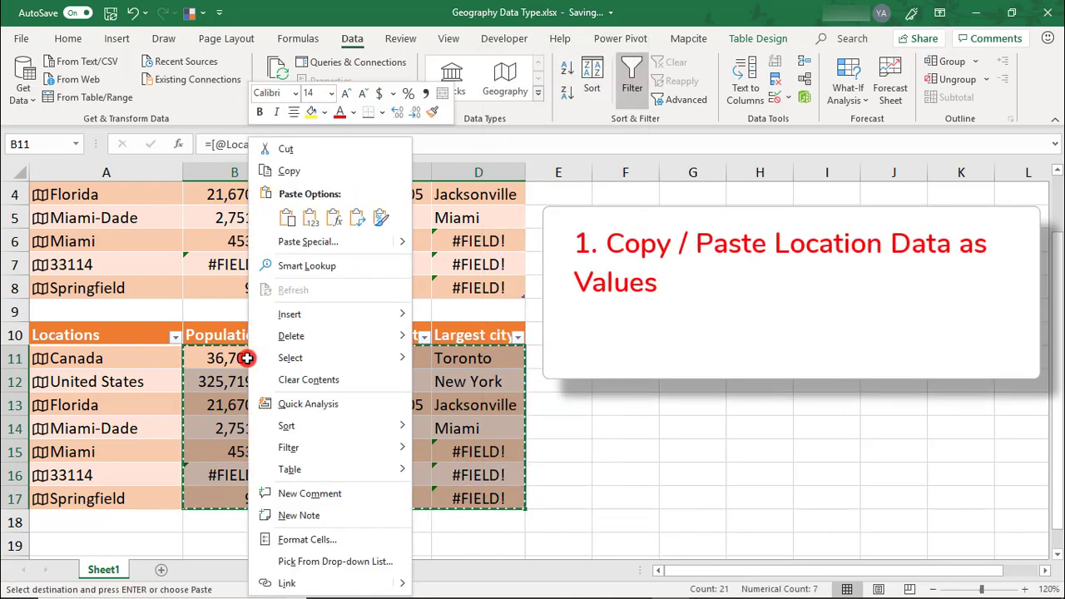
left_click(310, 218)
Step: Convert the copied locations A11:A17 to text and cancel the pending copy
left_click_drag(139, 350, 125, 492)
right_click(119, 443)
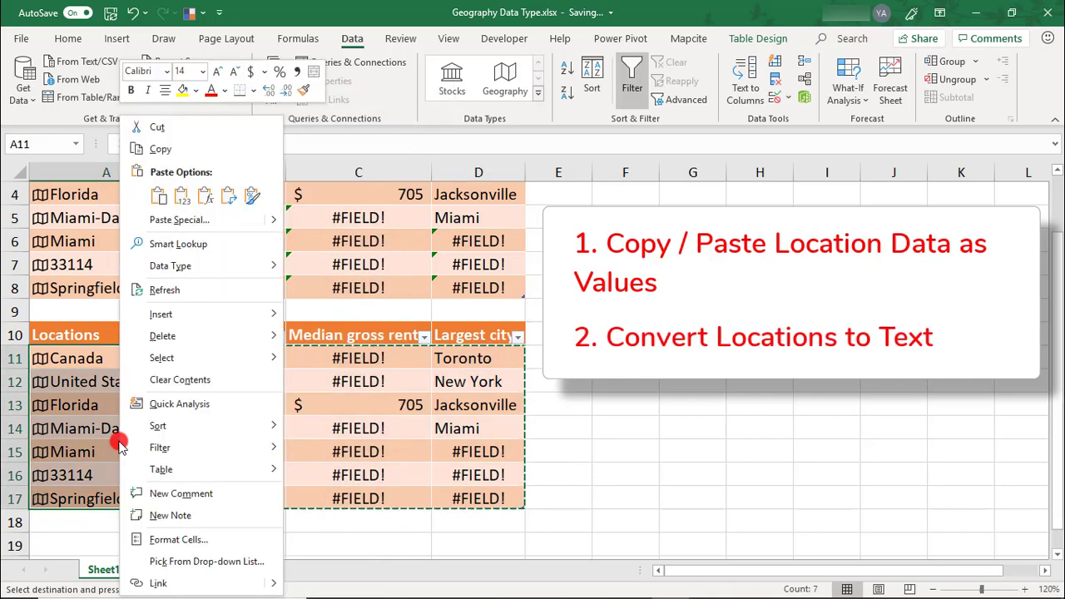
mouse_move(252, 266)
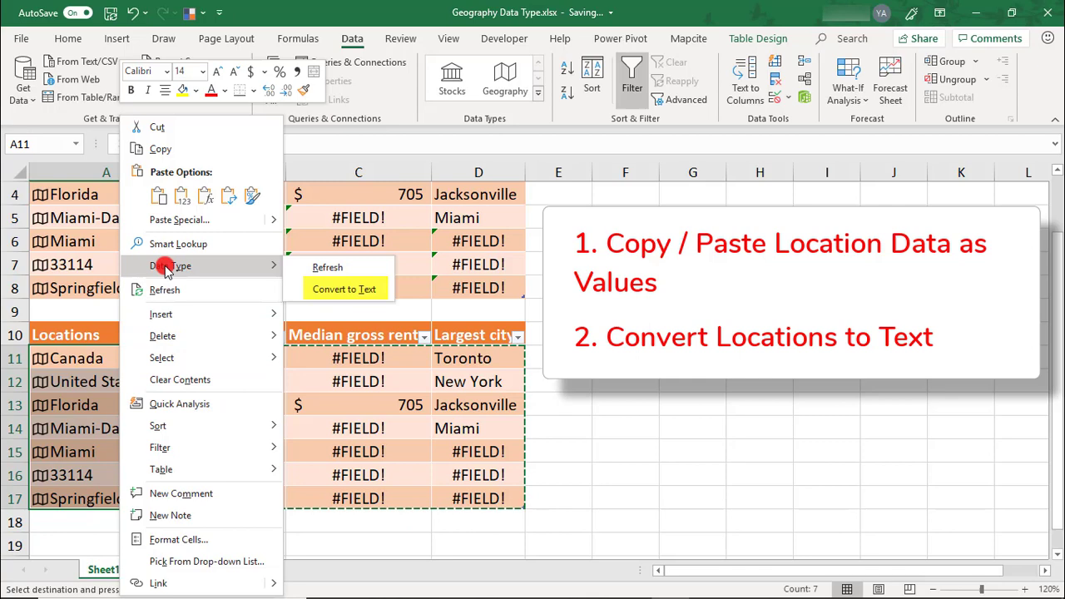
left_click(337, 289)
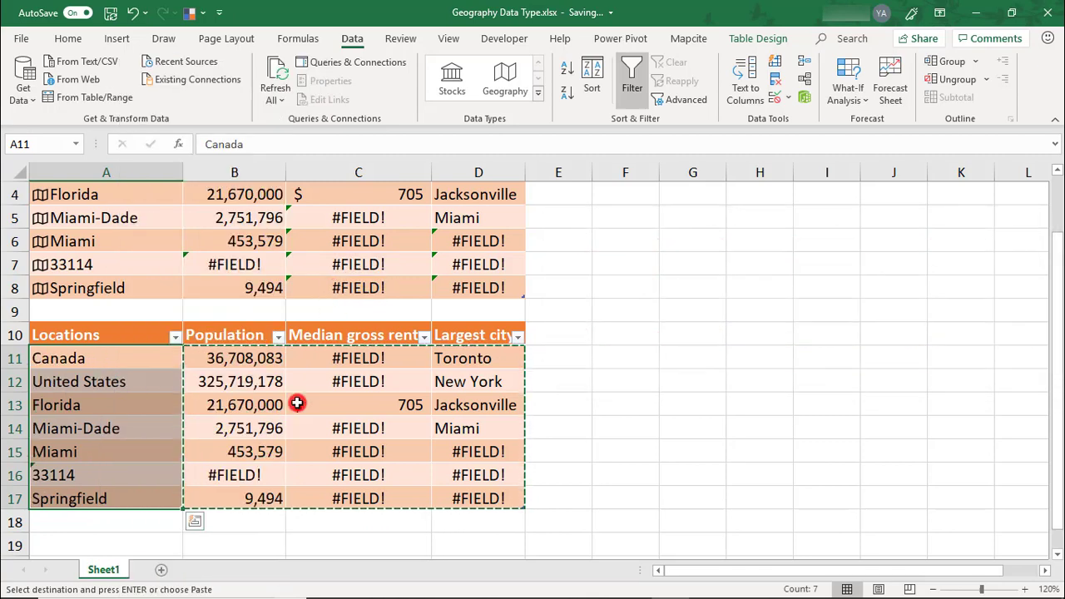
key("Escape")
left_click(194, 405)
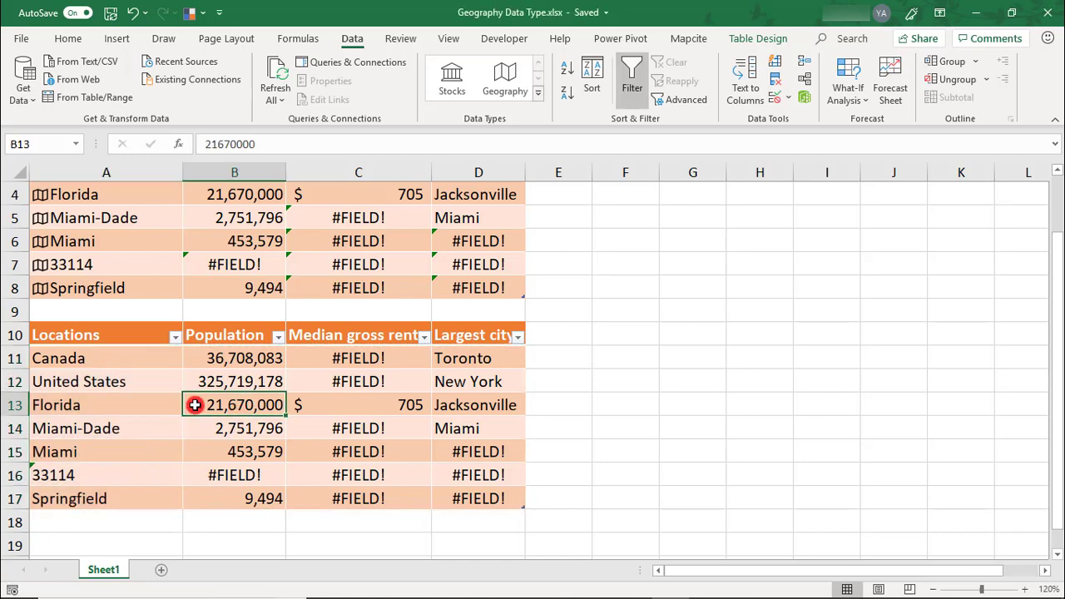
Step: Convert the original locations A2:A8 to text with Data Type > Convert to Text
scroll(193, 305, "up", 1)
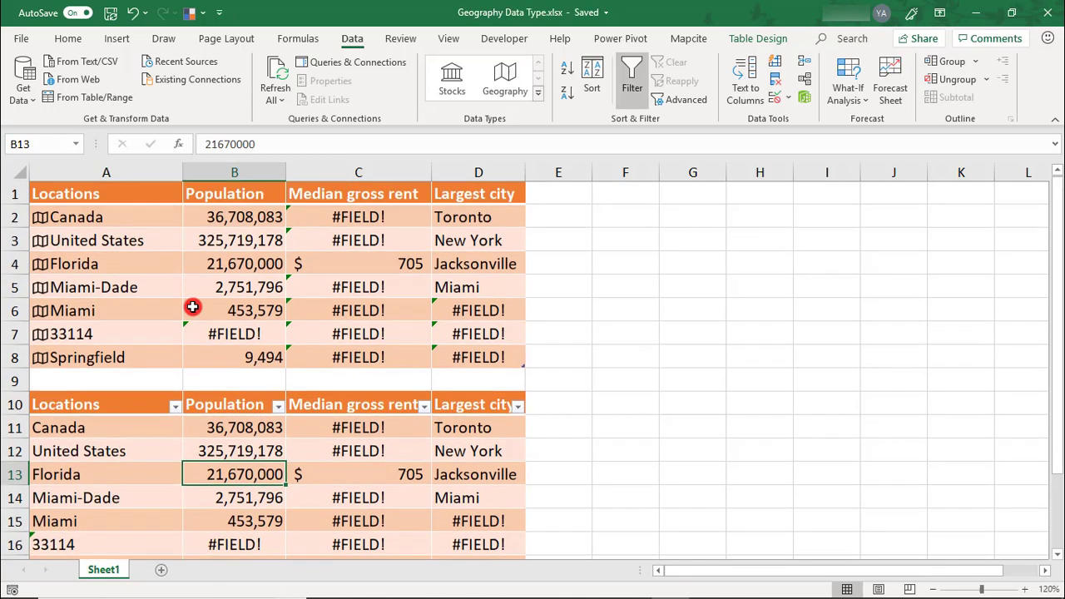
left_click_drag(138, 223, 131, 356)
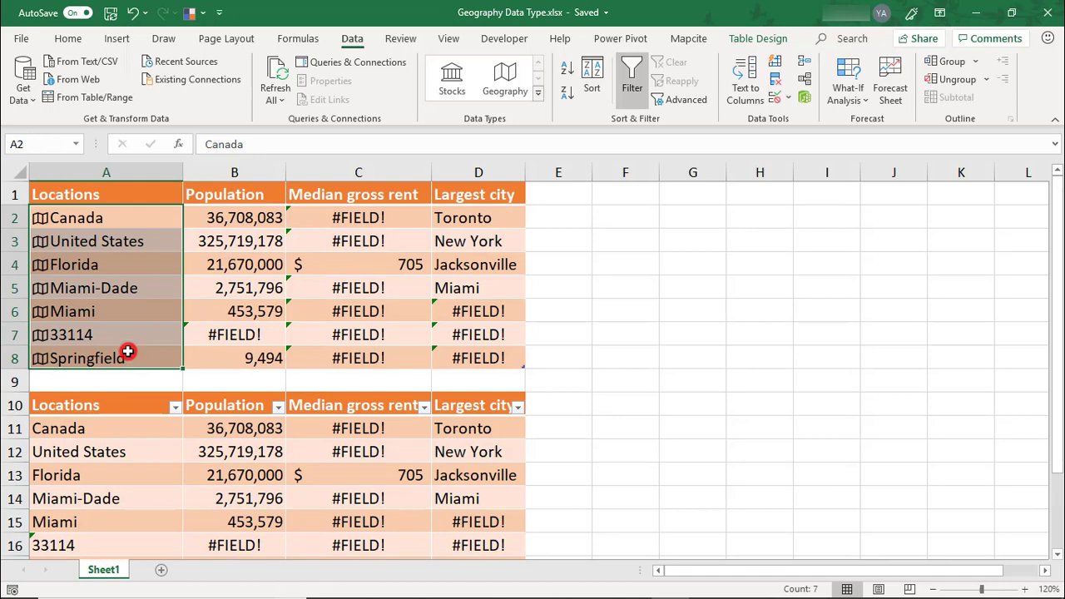
right_click(138, 243)
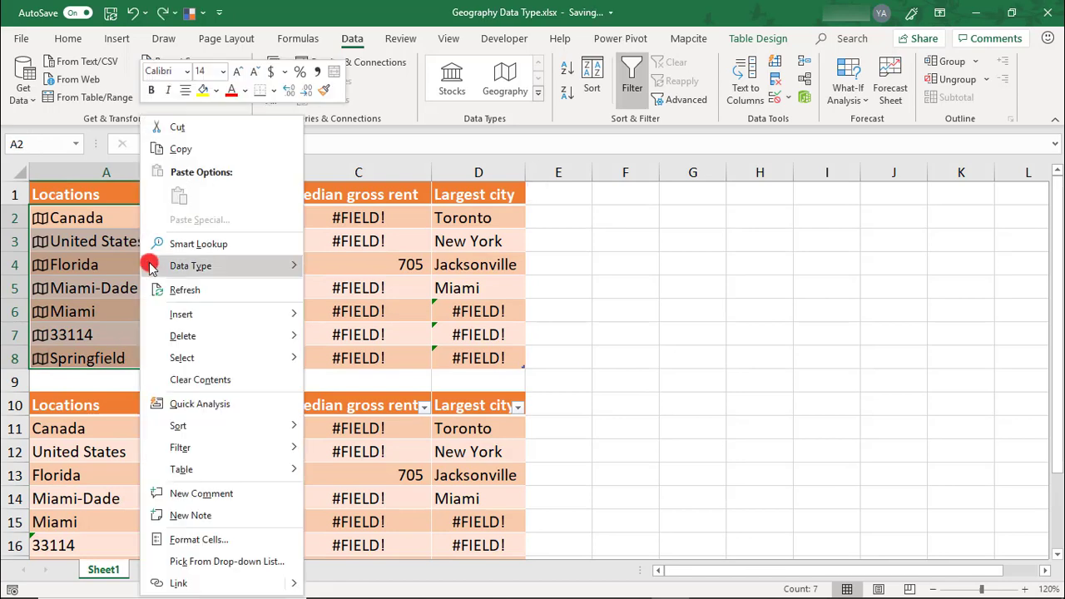
mouse_move(150, 265)
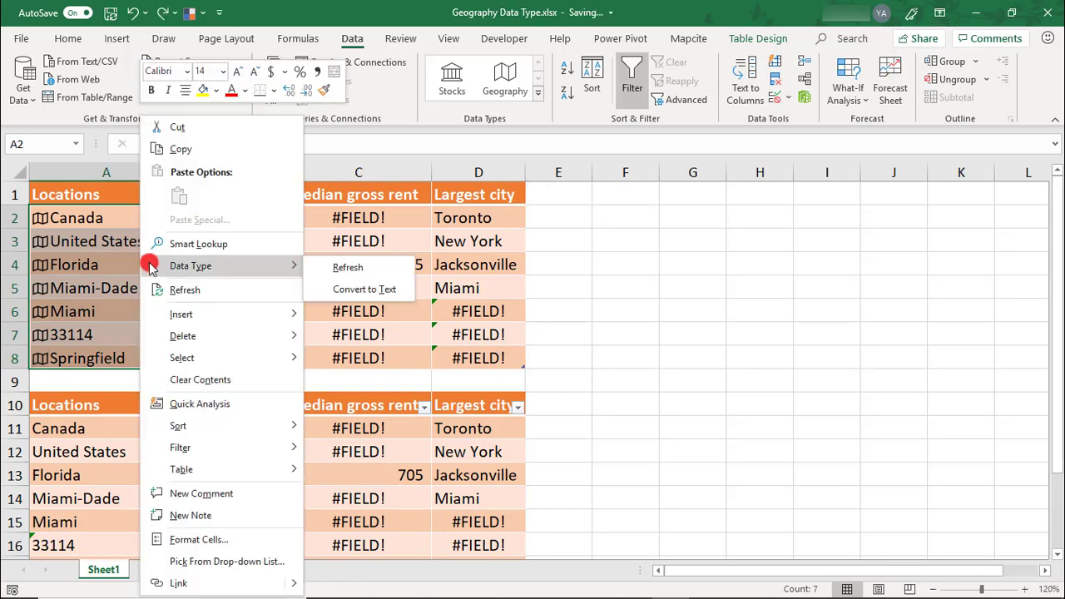
left_click(348, 293)
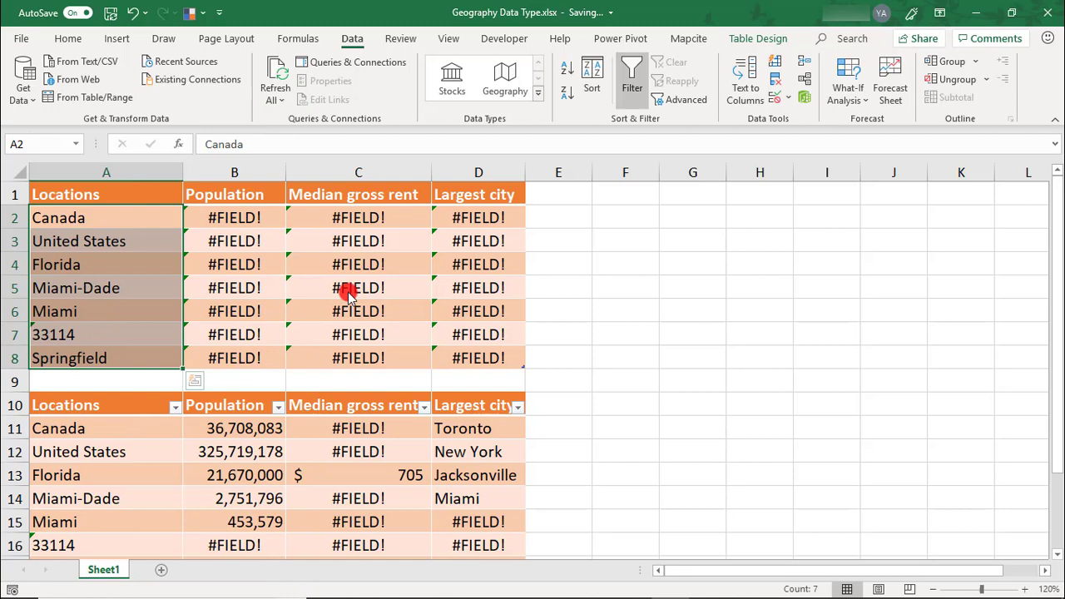